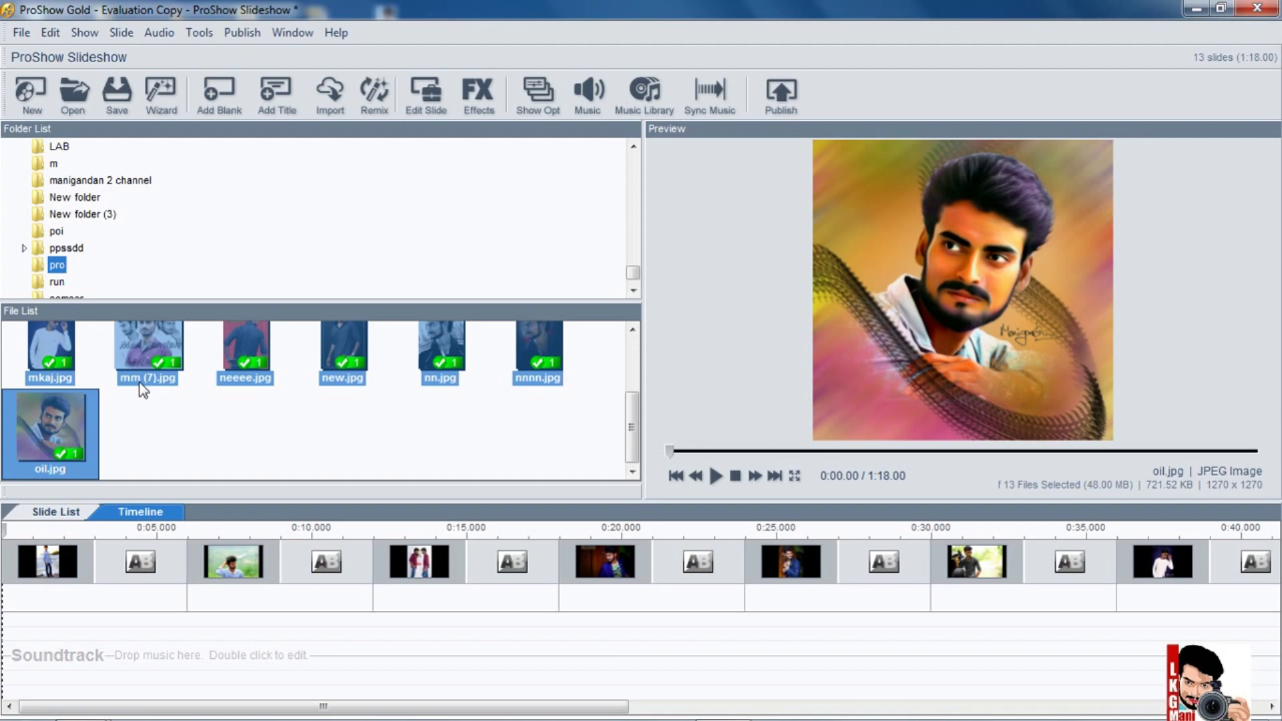
- Add the exposure audio file from the YOU TUBE folder as the show's soundtrack
double_click(38, 623)
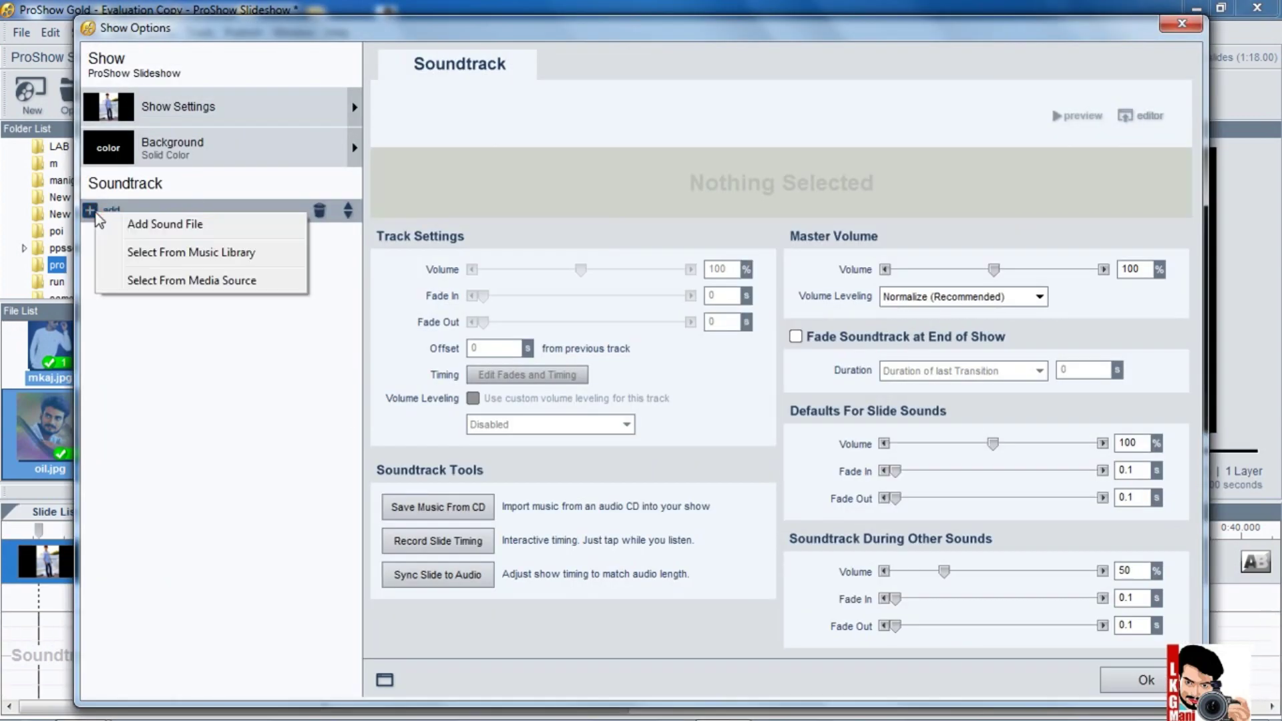
click(102, 225)
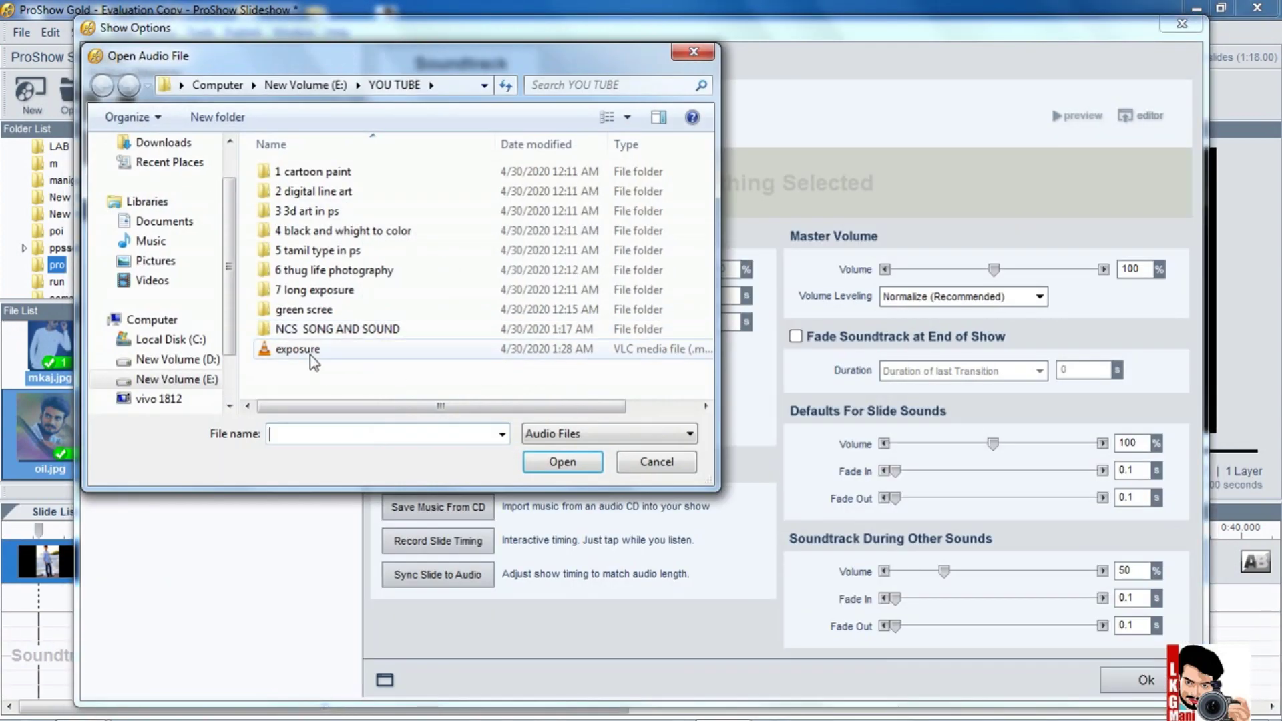
double_click(310, 357)
click(1147, 680)
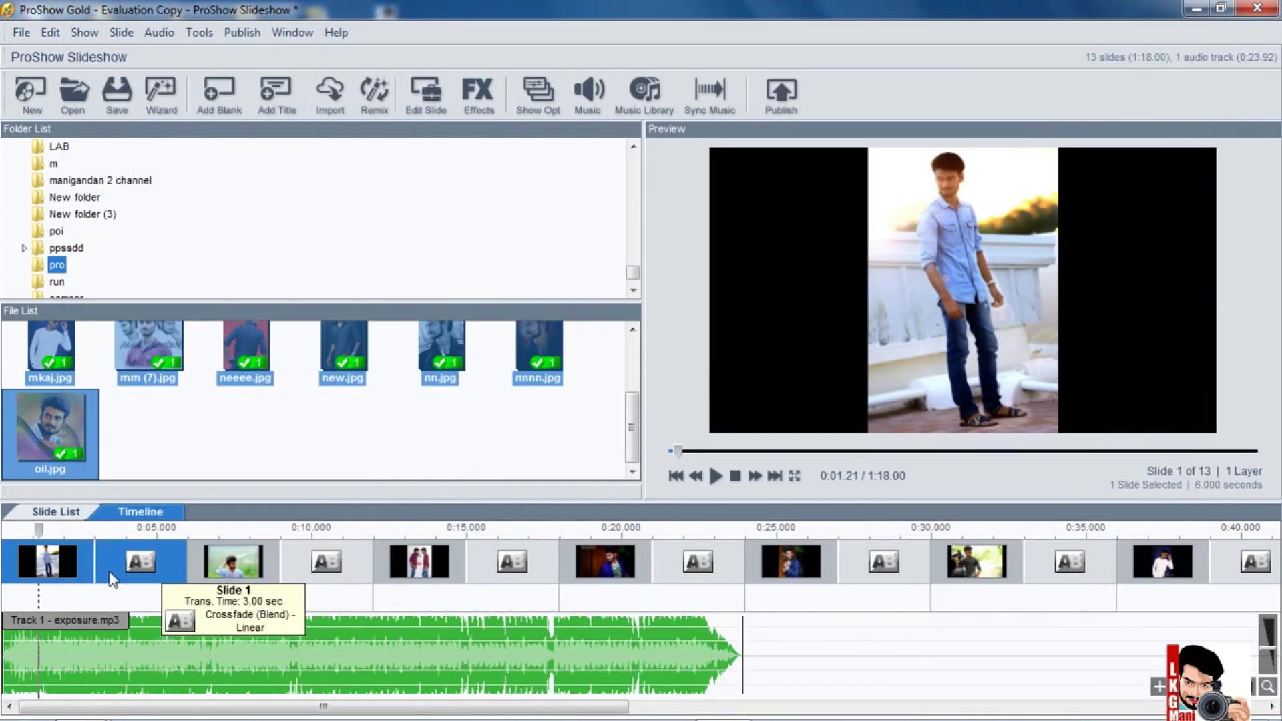
- Open the first slide's options and preview several slide styles from all categories, such as A Moving Backdrop
double_click(48, 561)
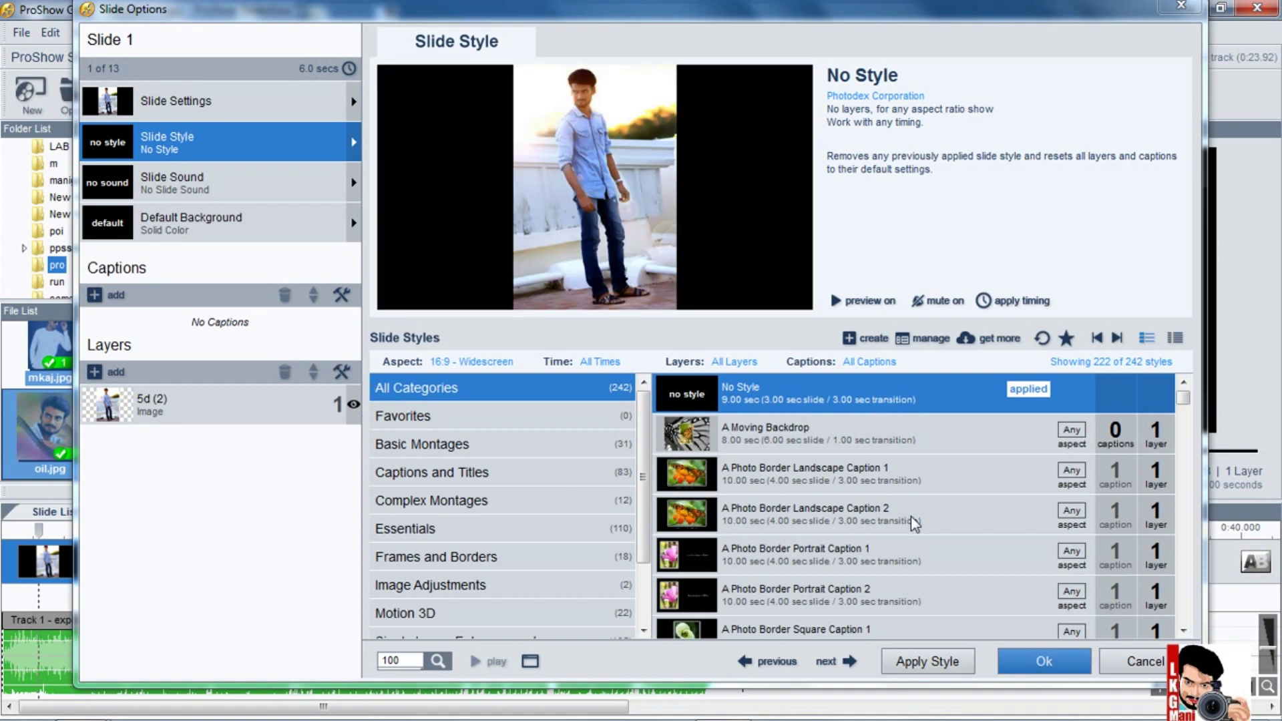
click(738, 434)
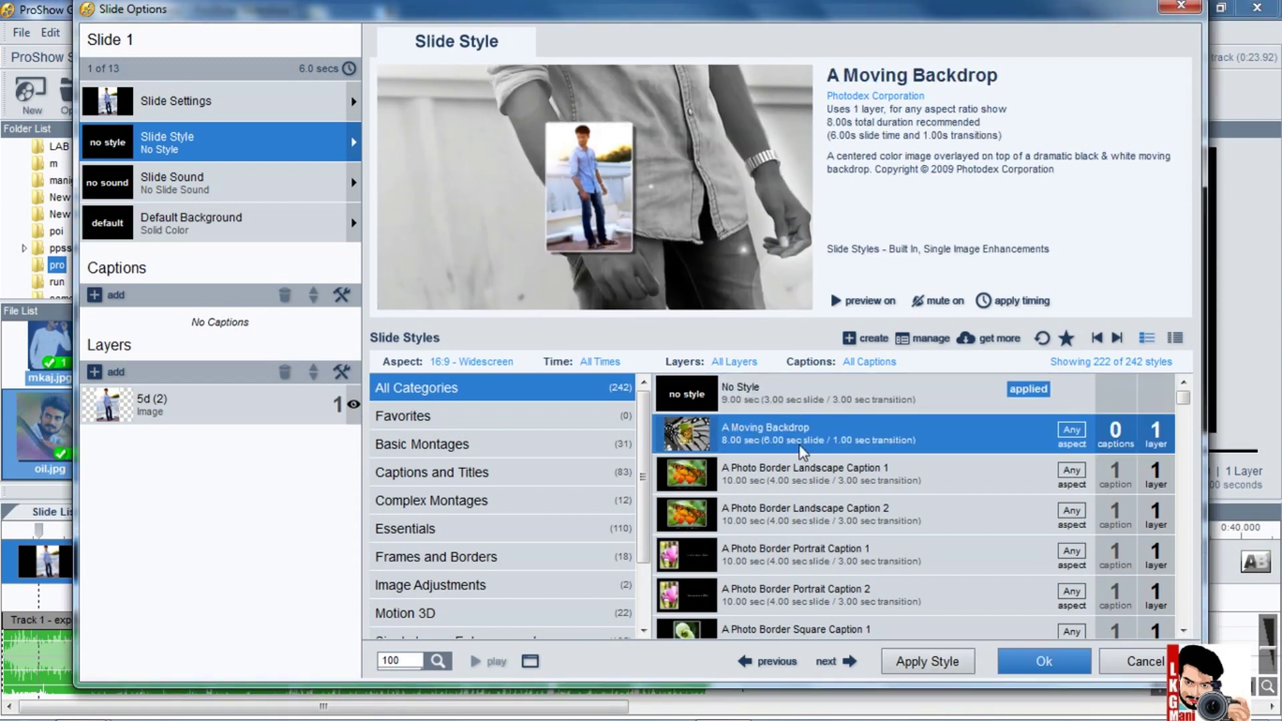
click(807, 474)
scroll(758, 493, down, 5)
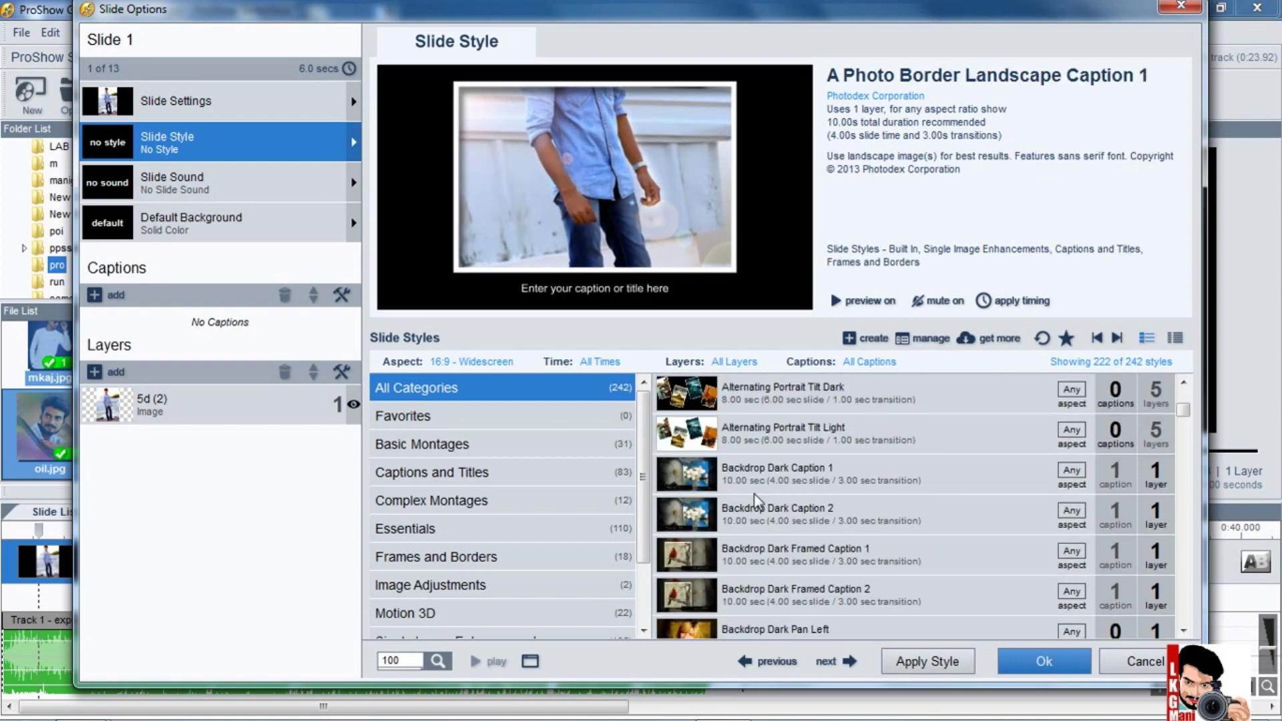
click(757, 506)
scroll(773, 490, down, 3)
scroll(783, 471, down, 1)
click(773, 508)
scroll(772, 508, down, 4)
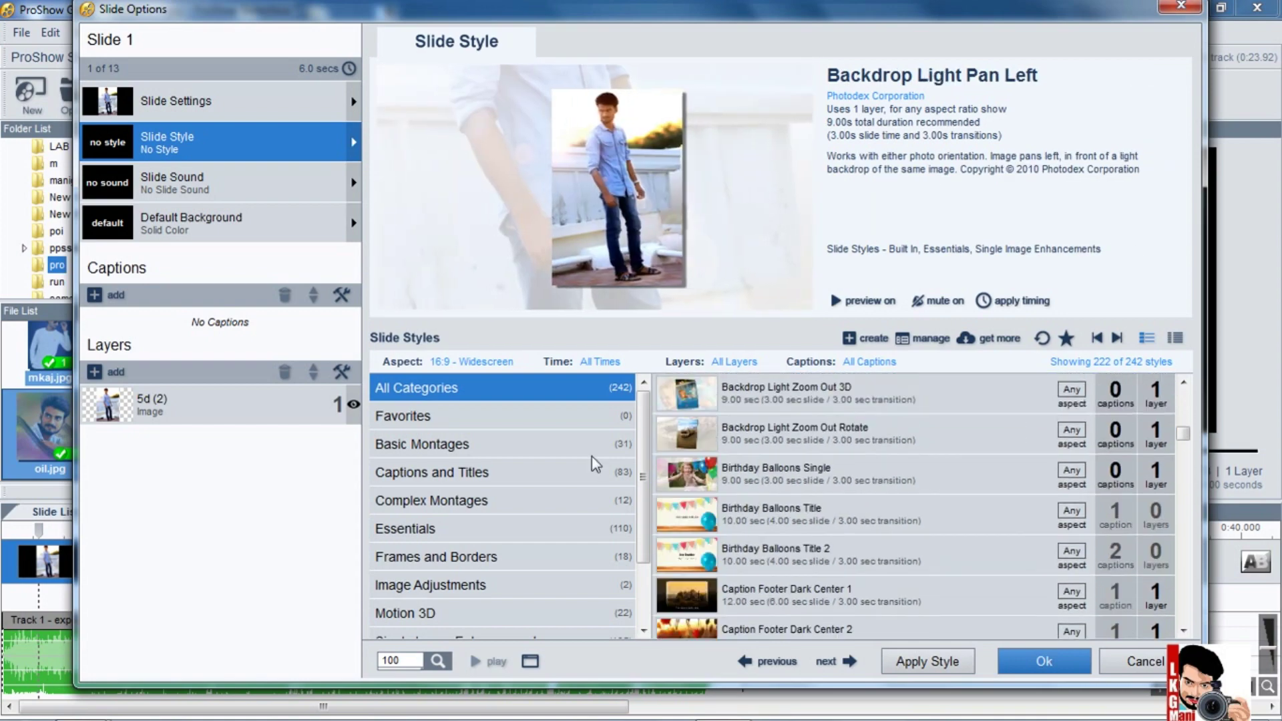
- Apply the Motion 3D slide style Backdrop Light Zoom Out 3D to the first slide
click(438, 610)
scroll(438, 610, down, 1)
click(758, 562)
scroll(762, 535, down, 1)
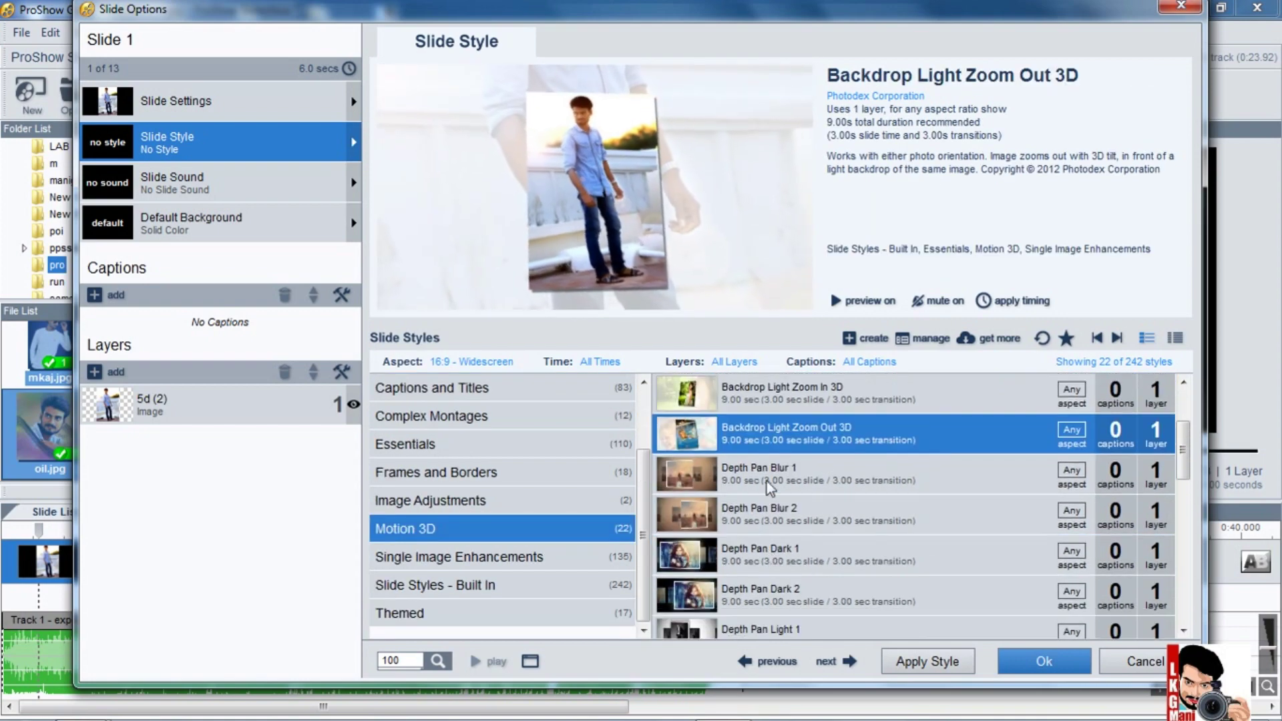
key(Up)
click(778, 433)
click(921, 658)
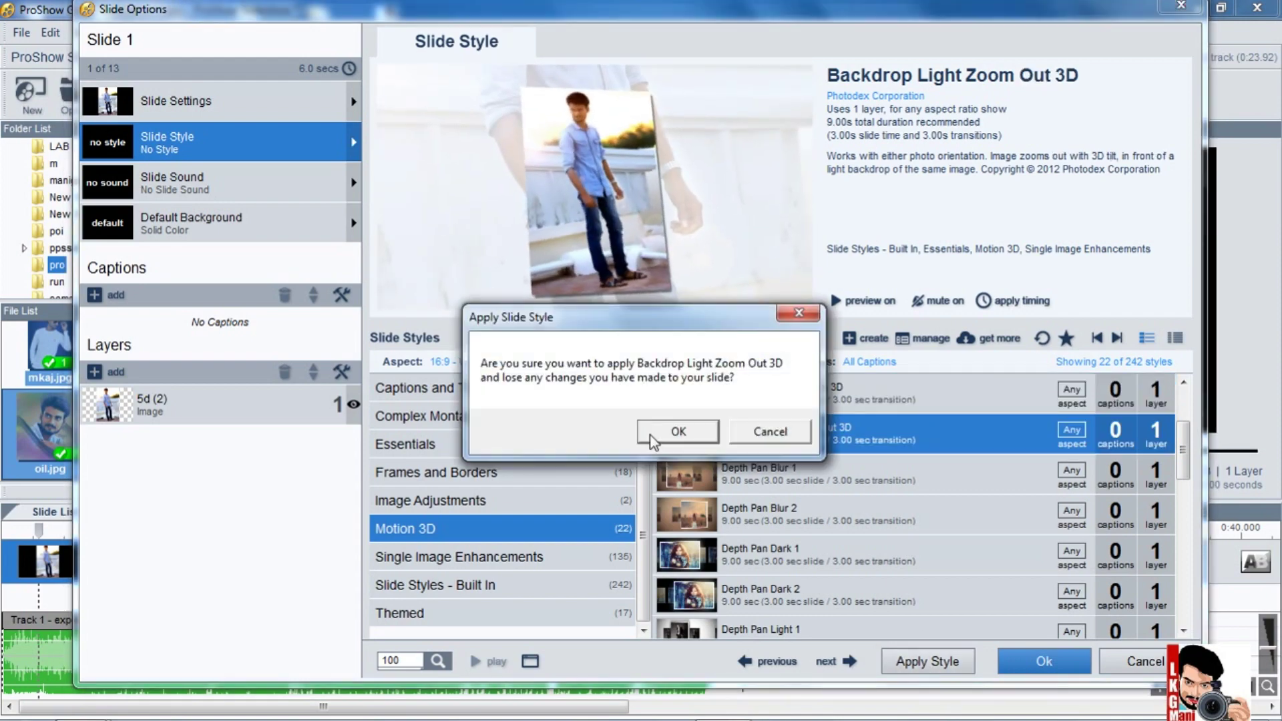
click(661, 431)
click(1043, 661)
- Play the show from its beginning to check the first slide's style
key(space)
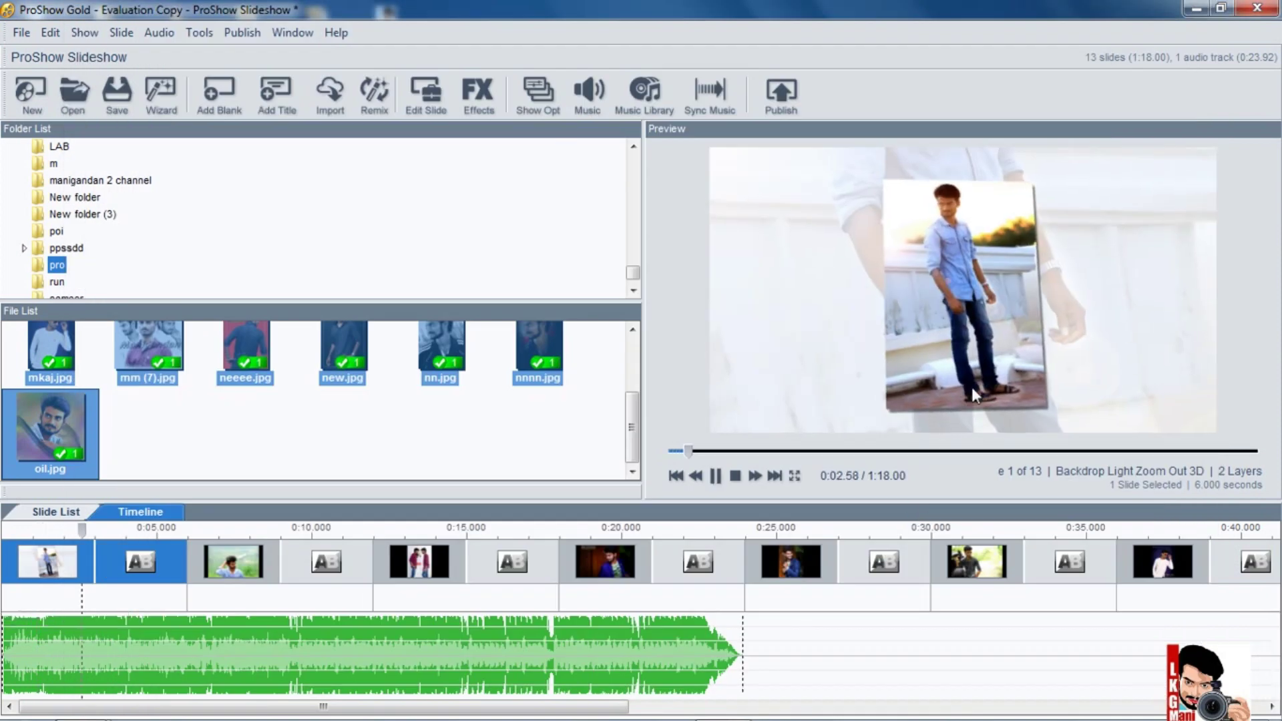
drag(696, 451, 672, 451)
click(716, 475)
key(space)
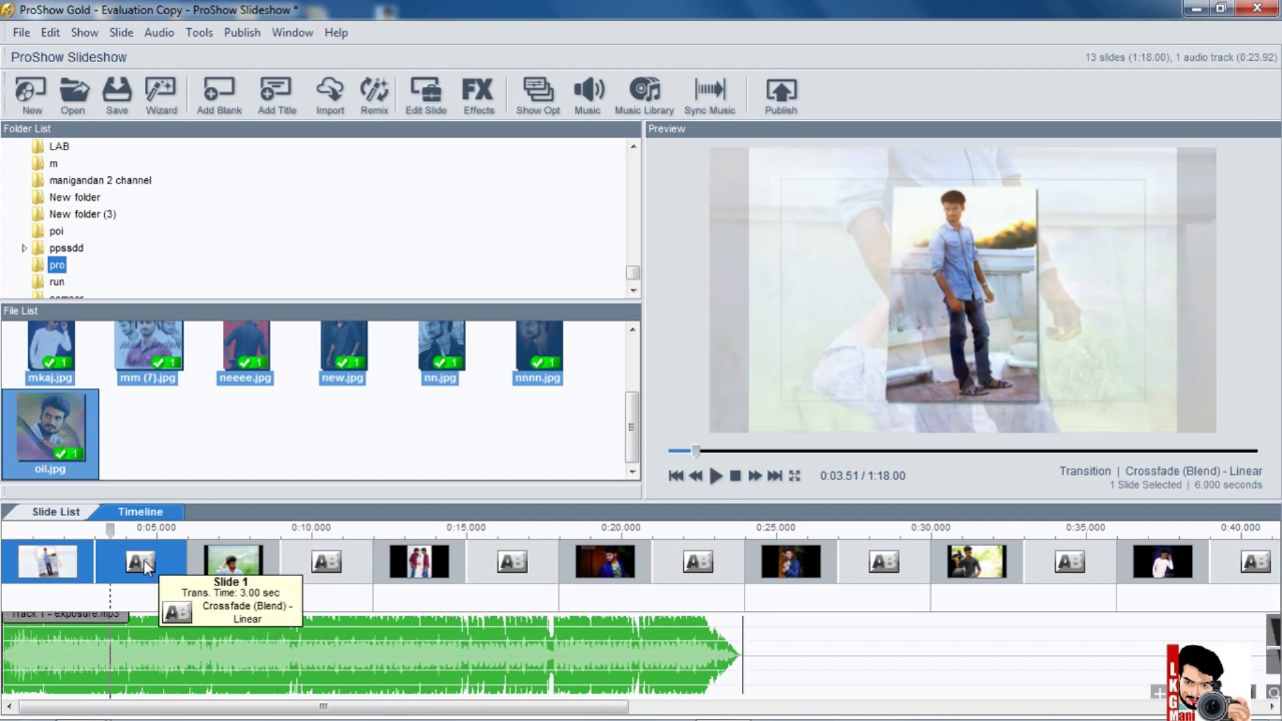
click(220, 452)
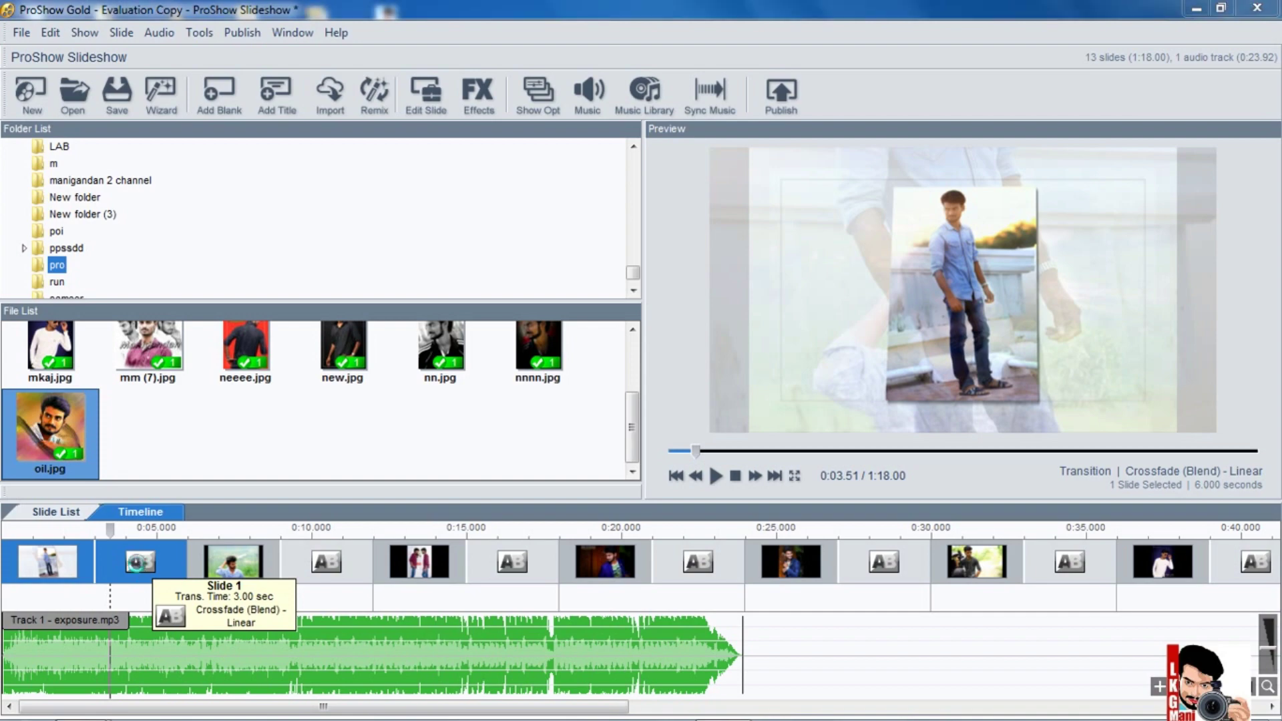
- Apply the Themed transition Celebration between the first and second slides
click(137, 564)
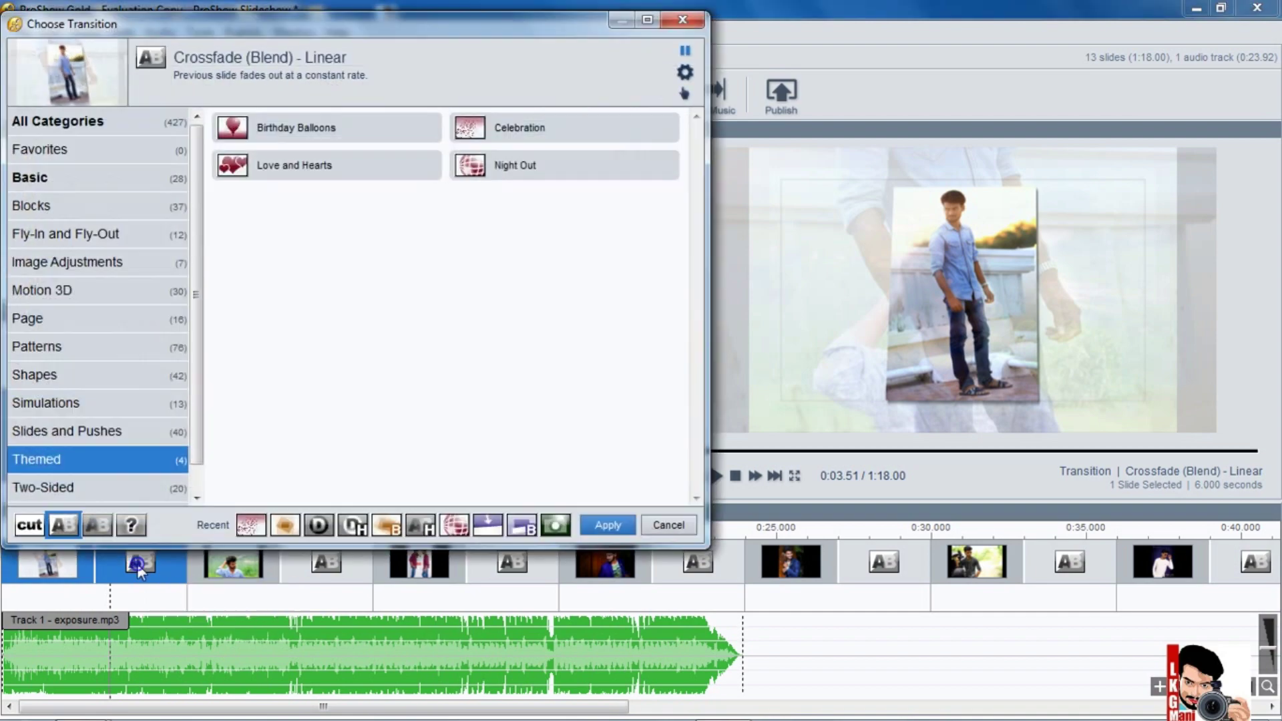
click(515, 128)
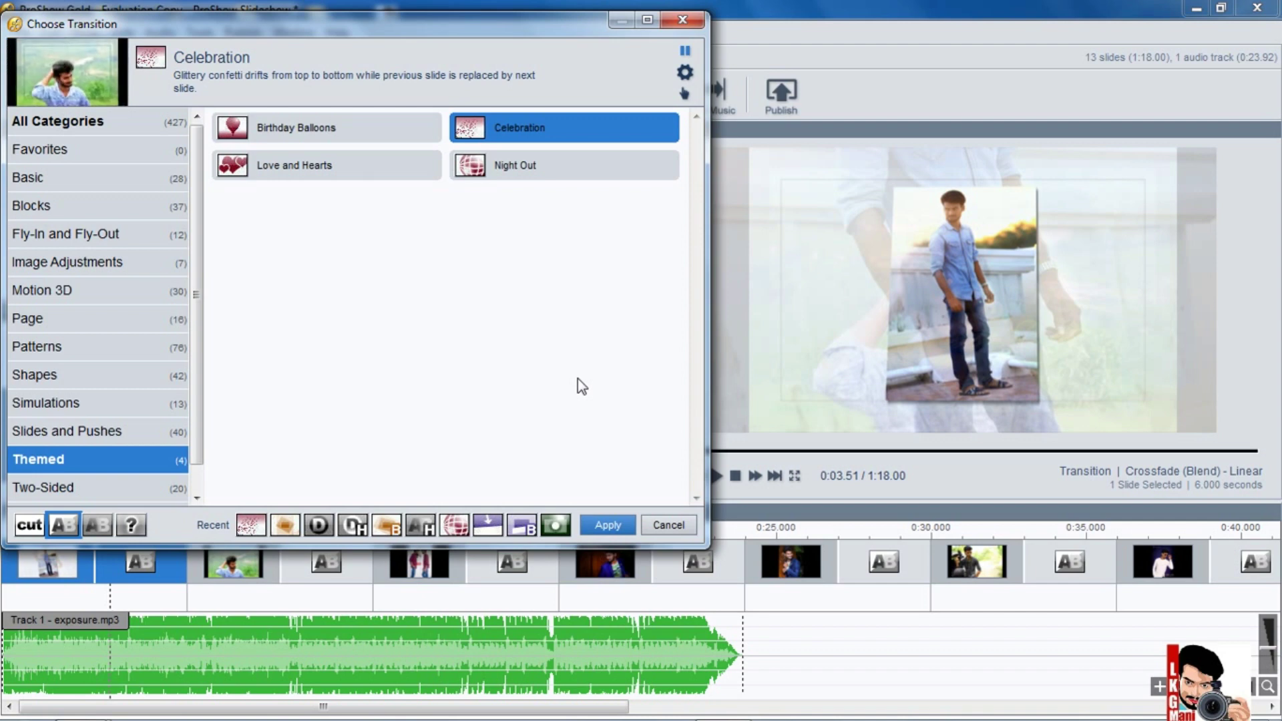
click(608, 526)
- Open the second slide's style options and preview the Motion 3D styles, including Depth Pan, Horizon Line Blur and Vignette Blend
double_click(234, 571)
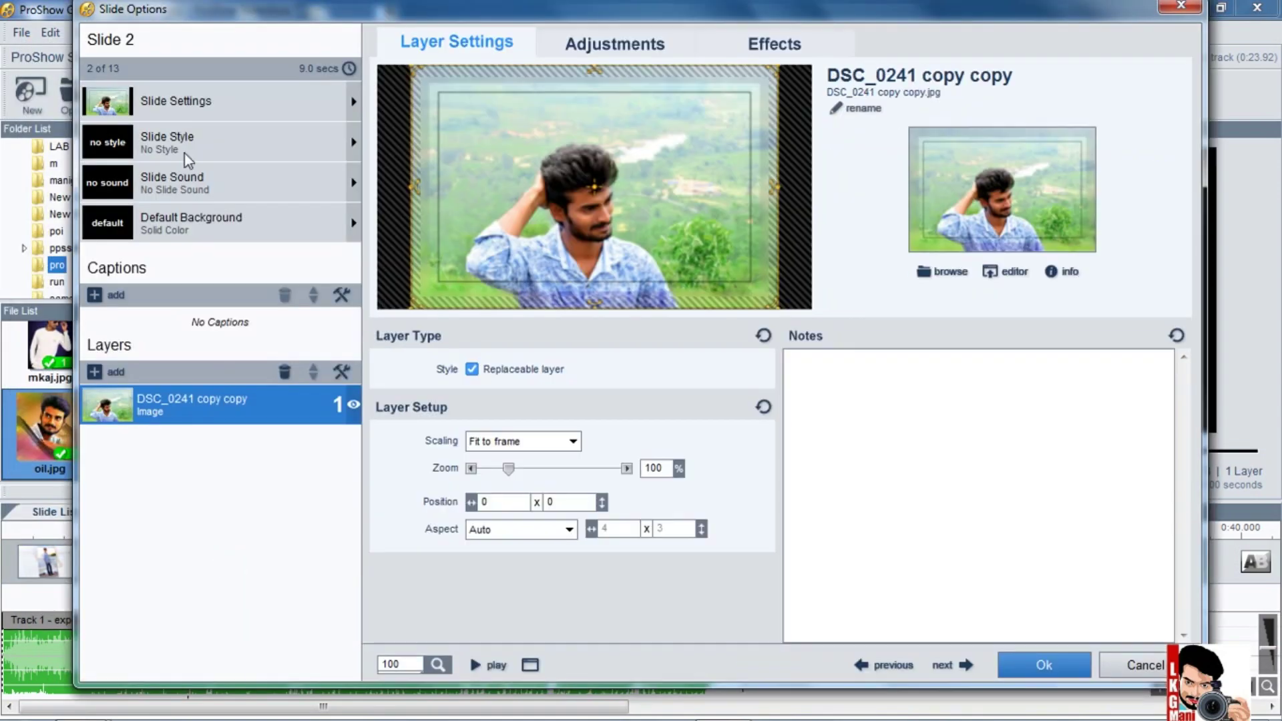
click(220, 141)
scroll(869, 500, down, 3)
click(795, 515)
click(797, 555)
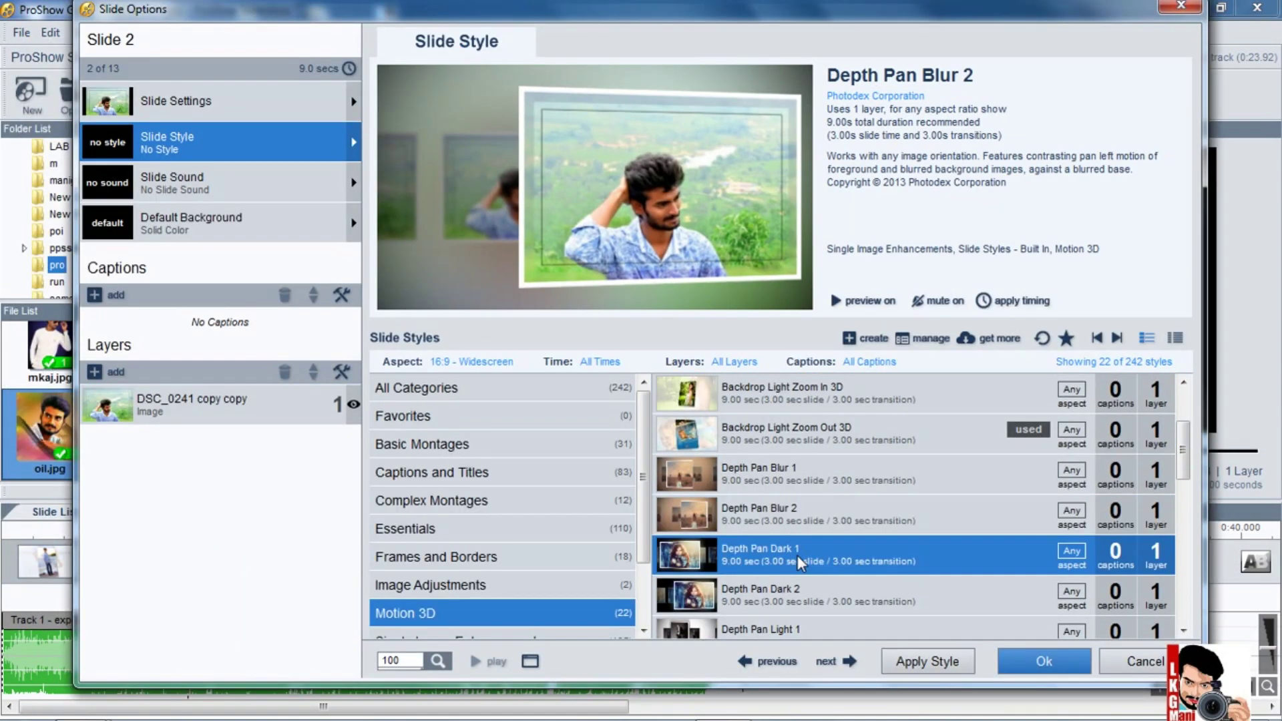
click(812, 591)
scroll(812, 574, down, 2)
click(804, 545)
scroll(804, 545, down, 2)
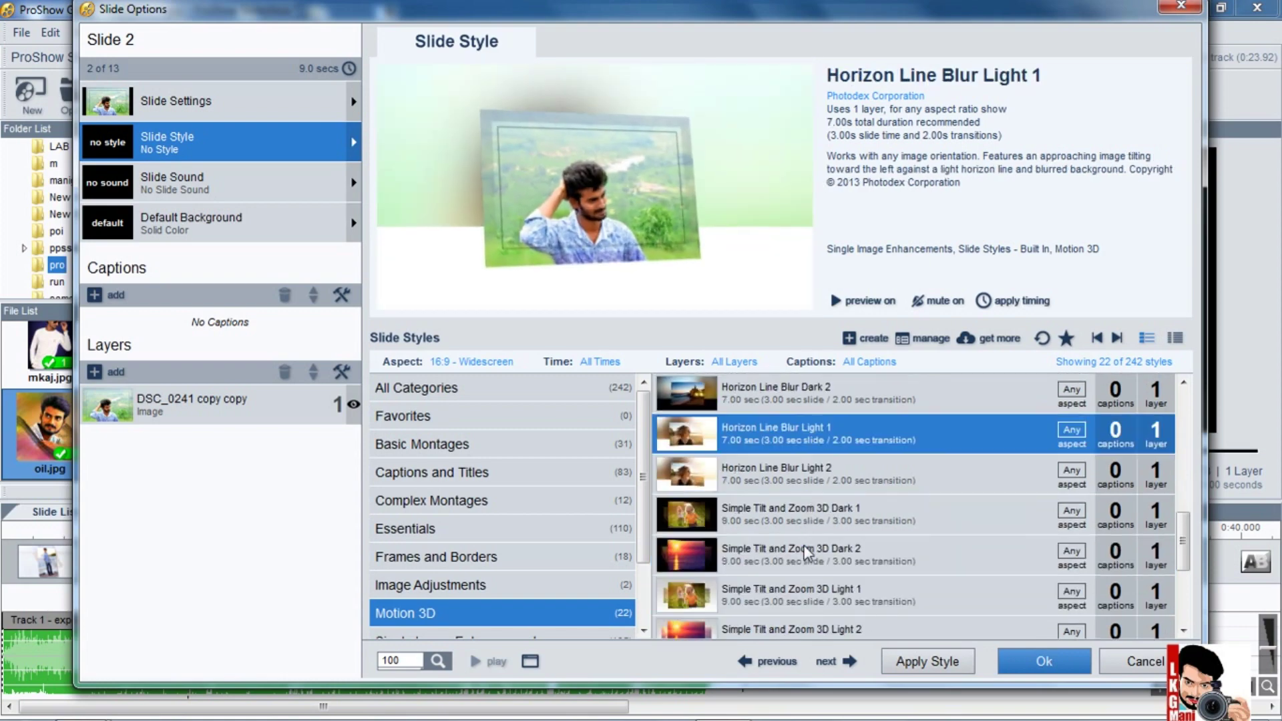
click(795, 555)
scroll(790, 596, down, 1)
click(798, 591)
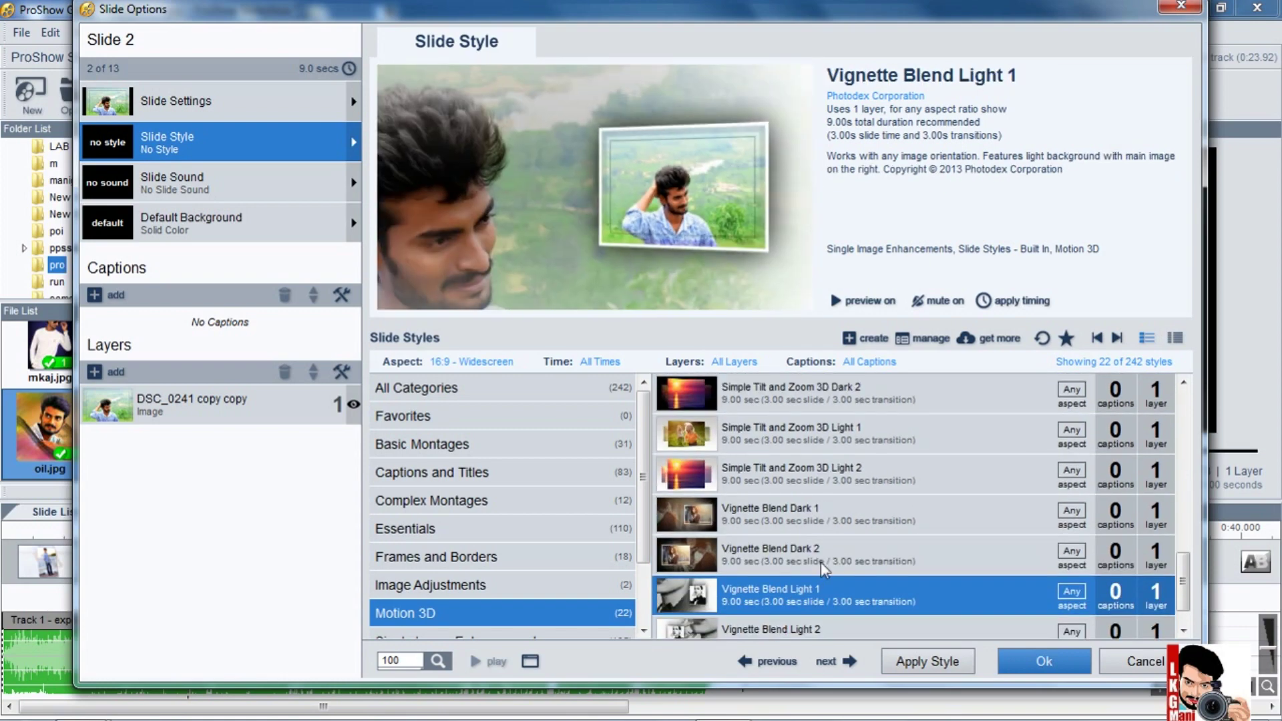
scroll(807, 574, down, 1)
click(793, 584)
- Apply the Backdrop Dark Zoom In 3D slide style to the second slide
scroll(768, 521, up, 6)
click(791, 446)
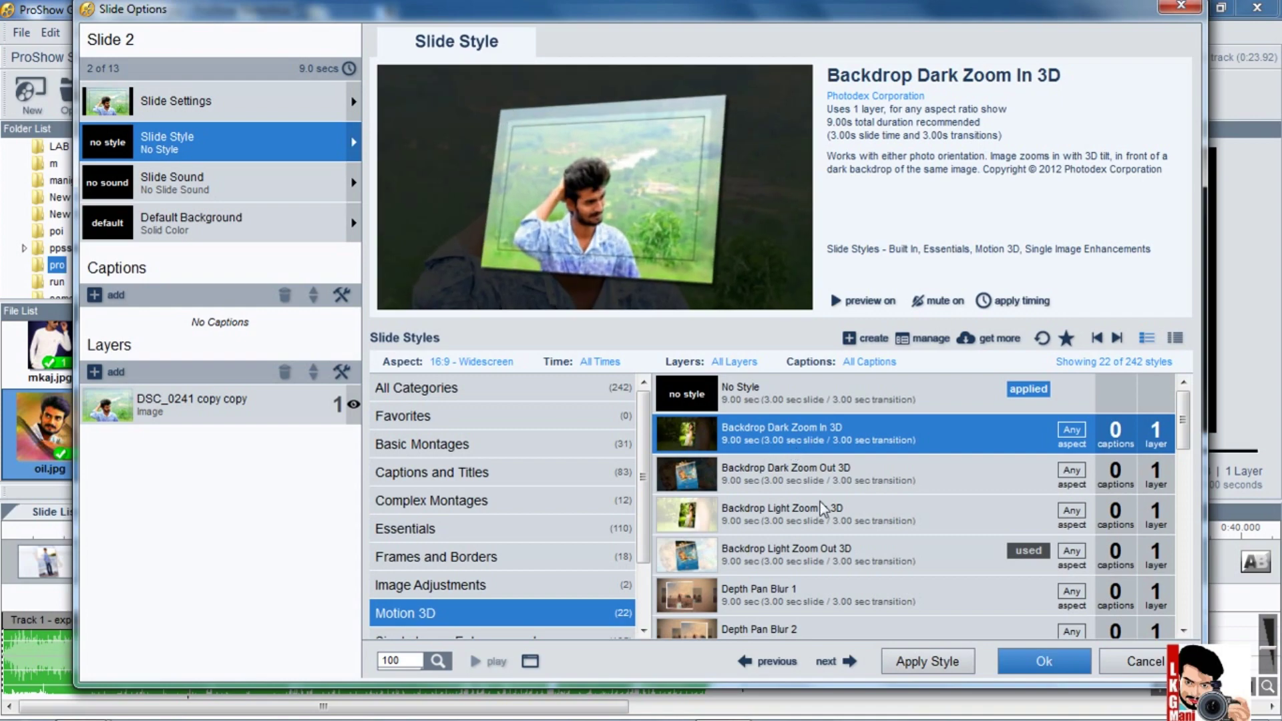
click(934, 661)
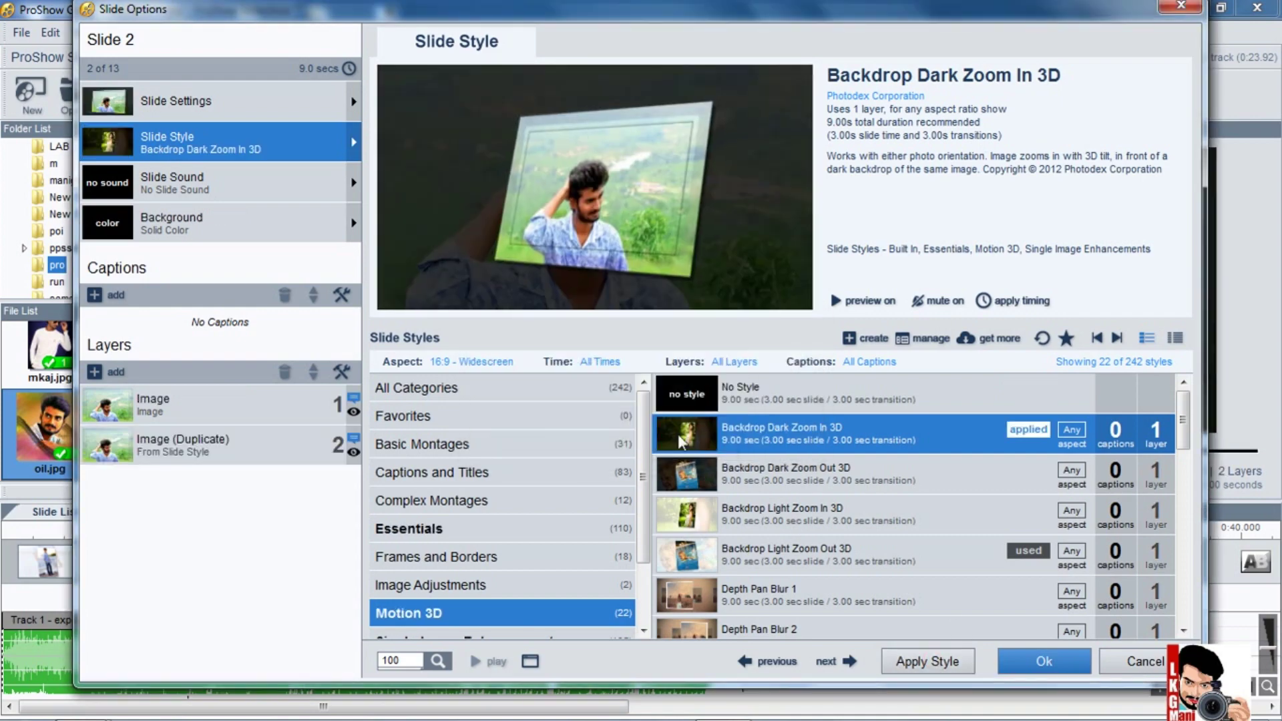
click(1044, 661)
- Apply the Themed transition Night Out after the second slide
click(326, 561)
click(525, 167)
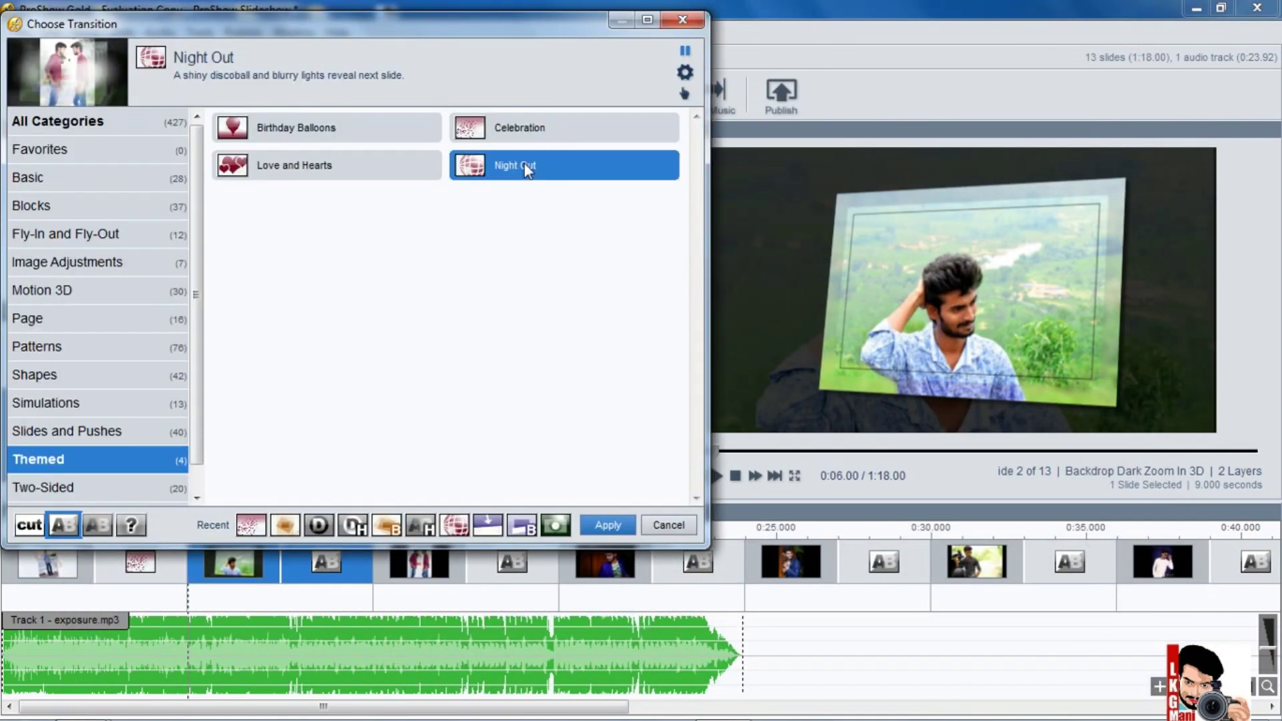
click(294, 168)
click(615, 524)
- Delete the third slide and move the blue-jacket photo that follows it to the start of the timeline
click(415, 561)
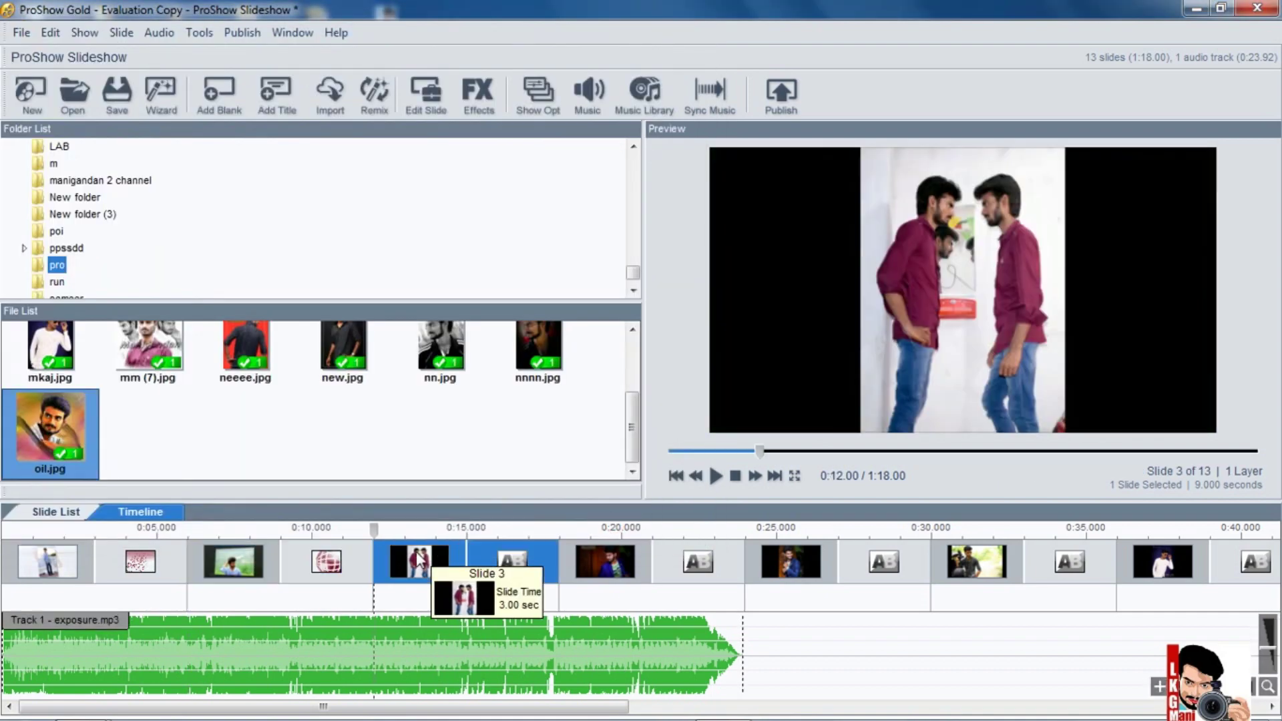
key(Delete)
drag(414, 560, 68, 567)
- Apply the Backdrop Light Zoom Out 3D slide style to the blue-jacket slide at the start of the show
double_click(62, 562)
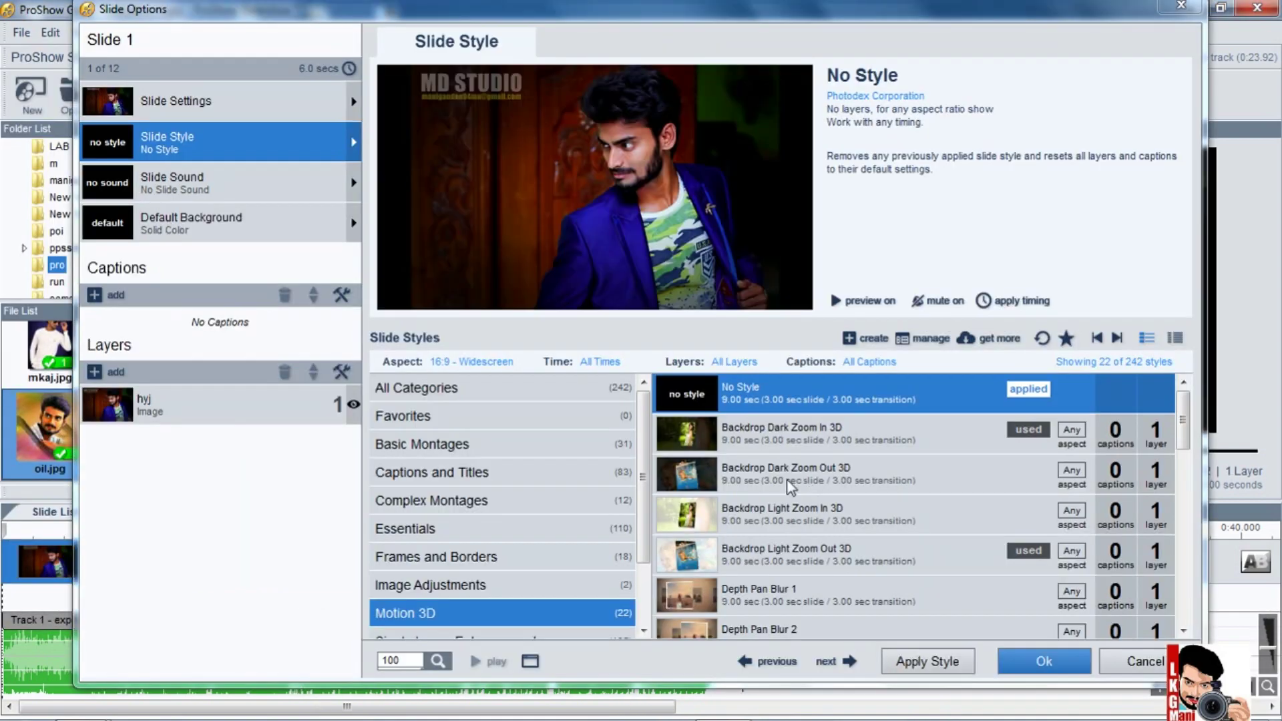
click(786, 551)
click(927, 662)
click(675, 438)
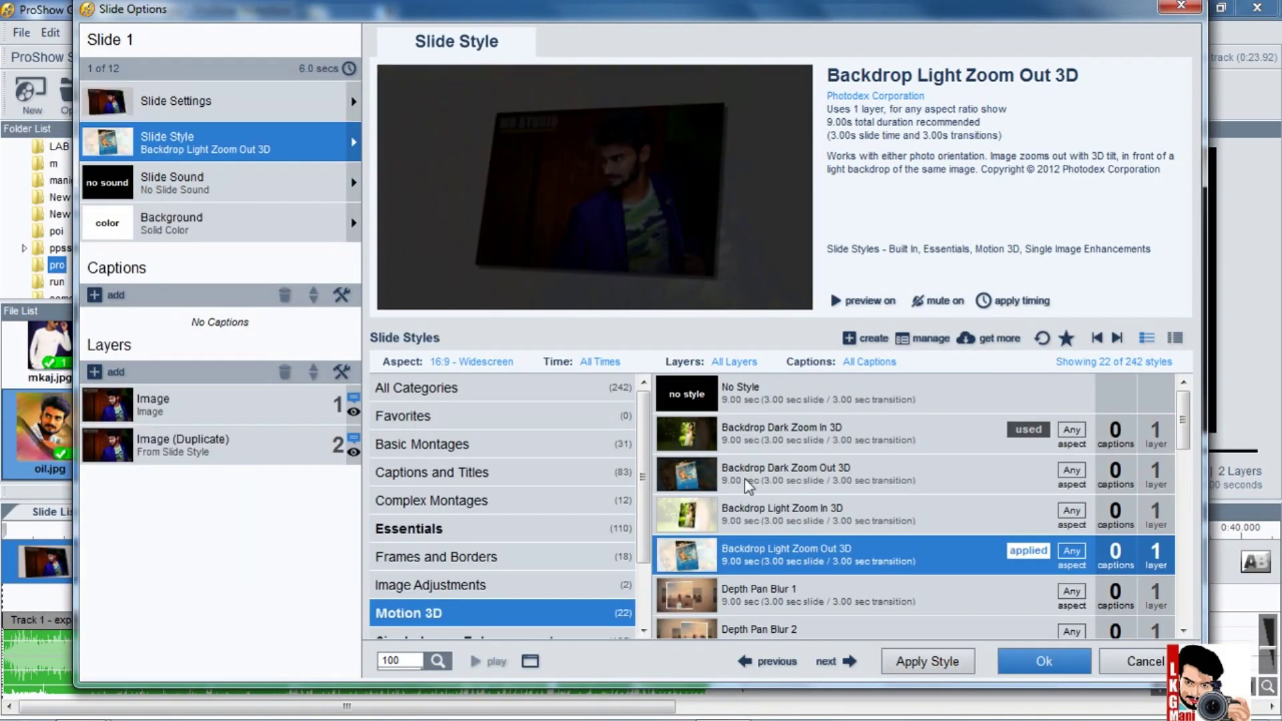
click(1043, 661)
- Open the transition choices for the new first slide and preview Celebration and several Page transitions
click(140, 562)
click(493, 127)
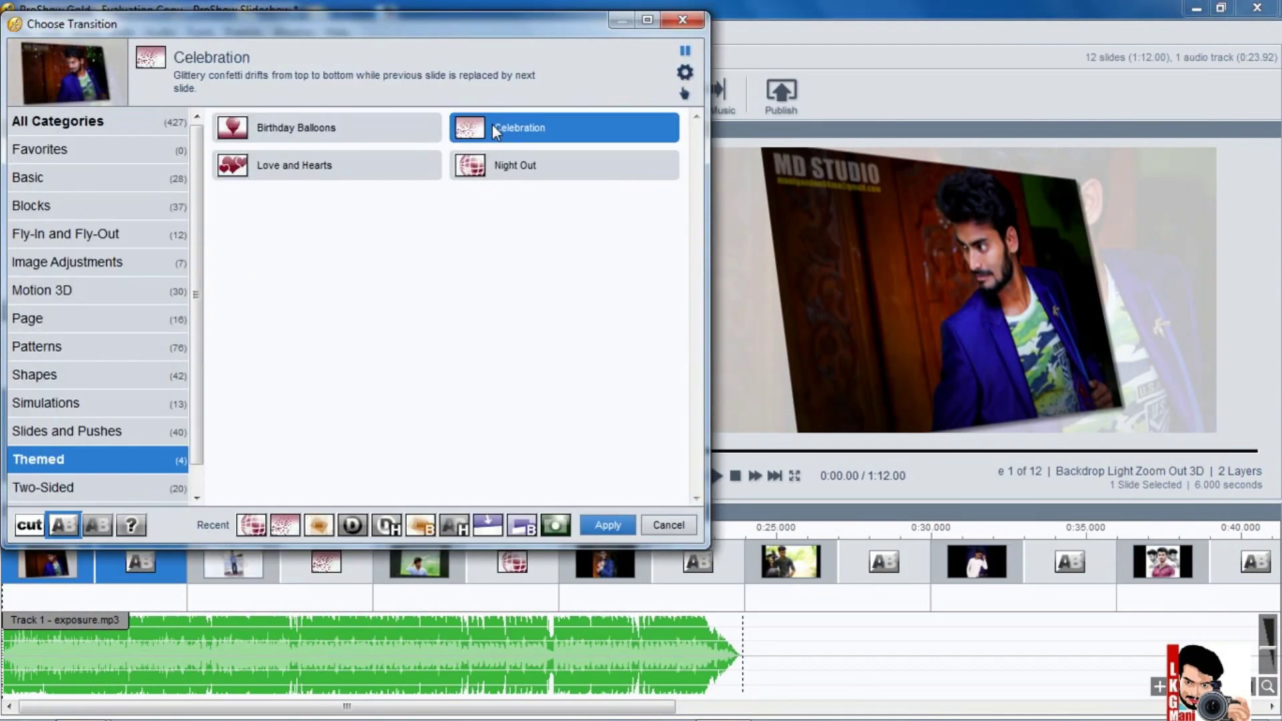
click(103, 317)
click(565, 212)
click(566, 320)
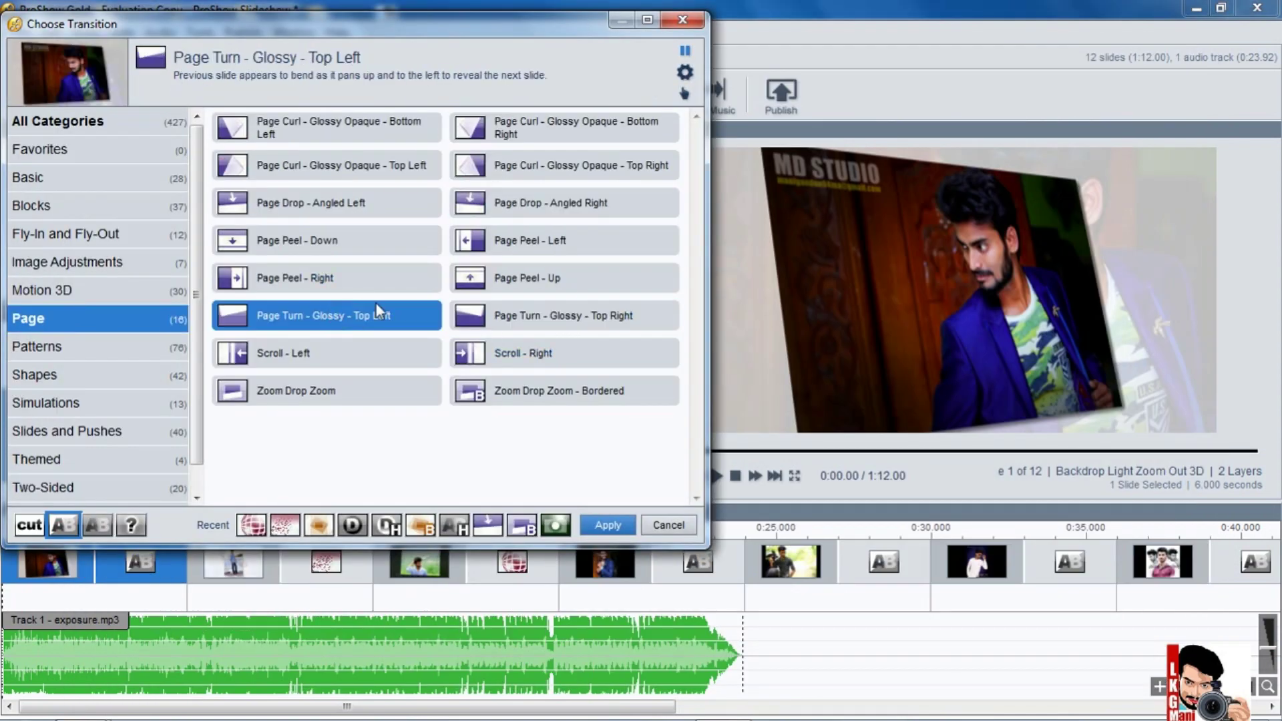
click(374, 213)
click(551, 203)
click(581, 167)
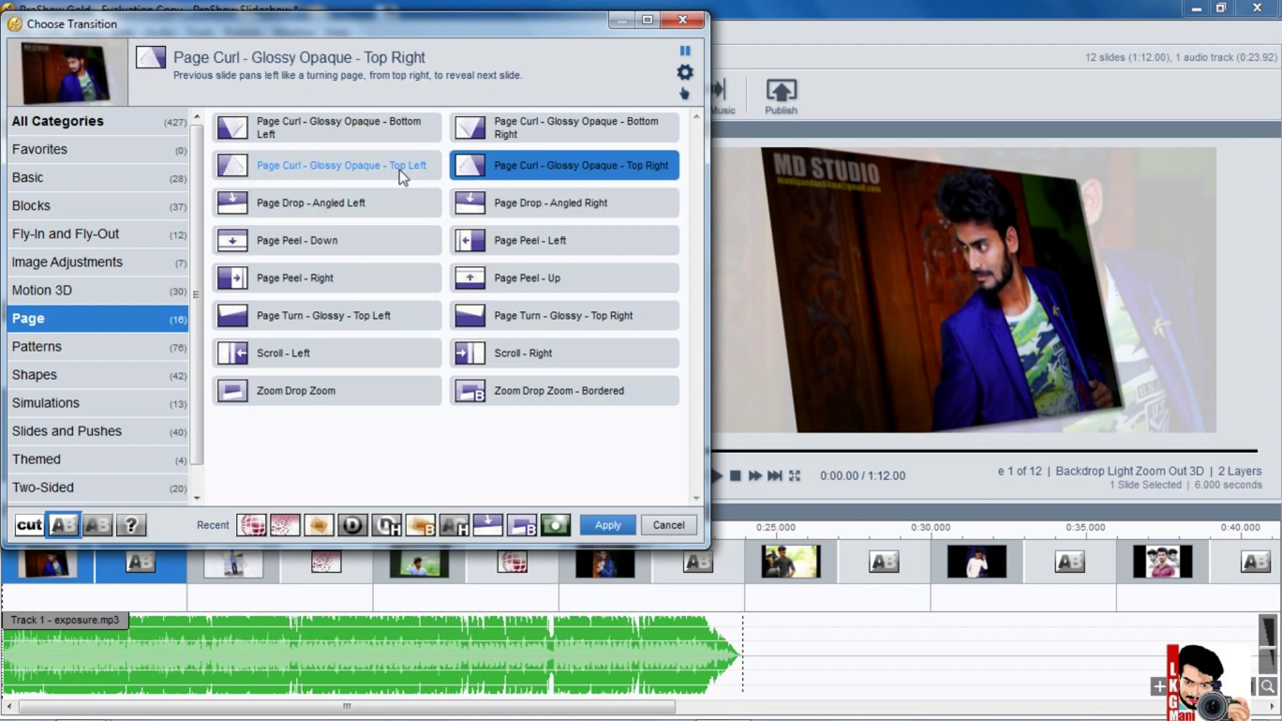
- Preview the Fly-In and Fly-Out transitions, including Tumble Basic and Curved Path variants, for the first slide
click(118, 242)
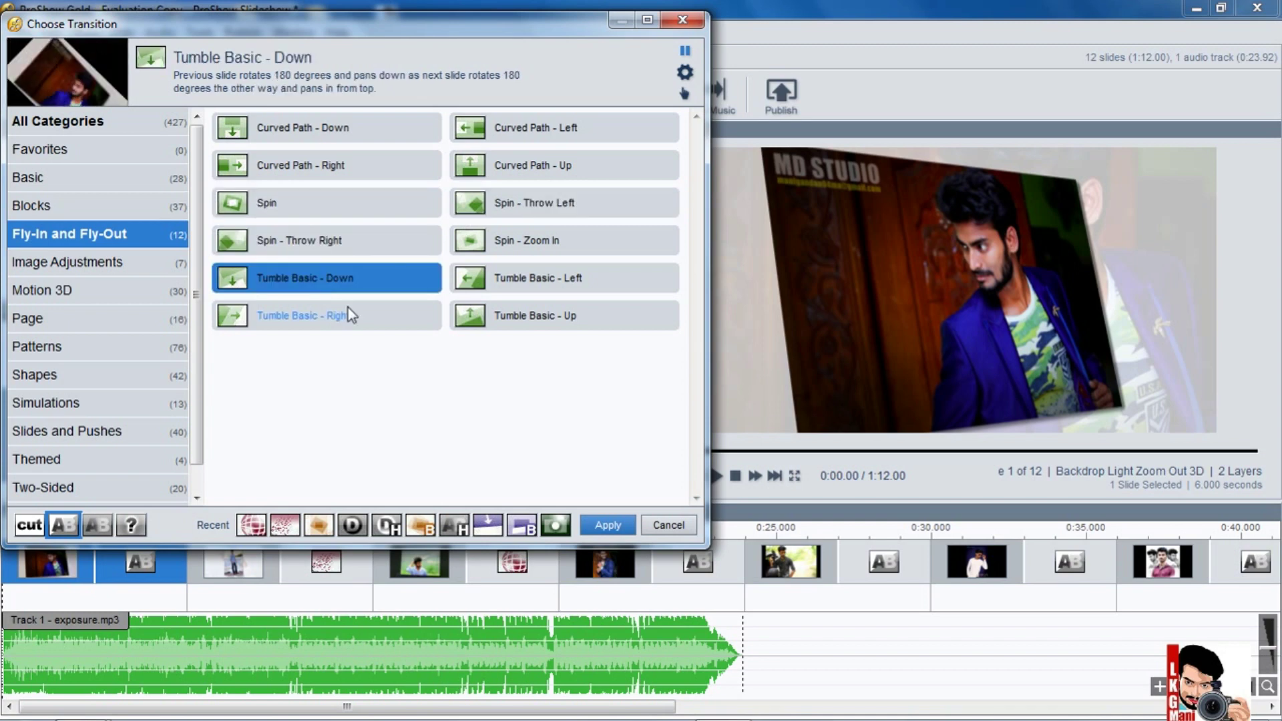
click(535, 315)
click(540, 281)
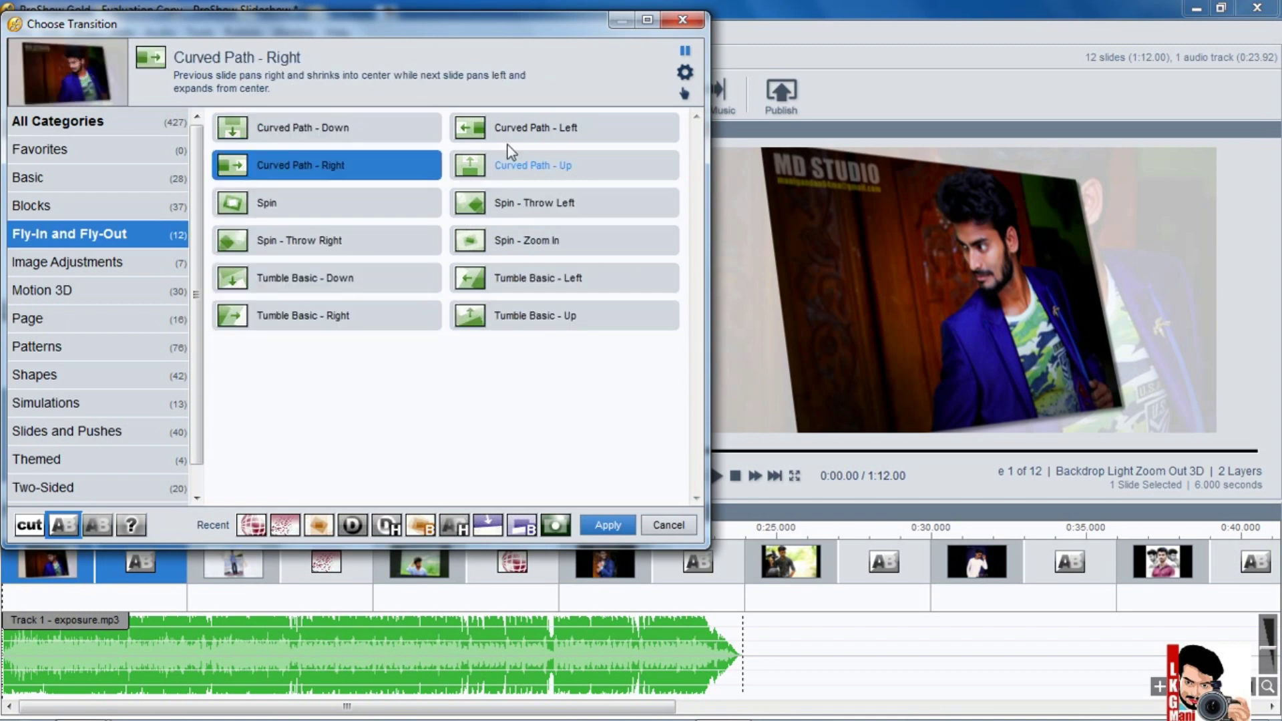
- Preview the Blocks transitions for the first slide, including Explode, Squares In and Squares Out variants
click(95, 205)
scroll(541, 247, down, 1)
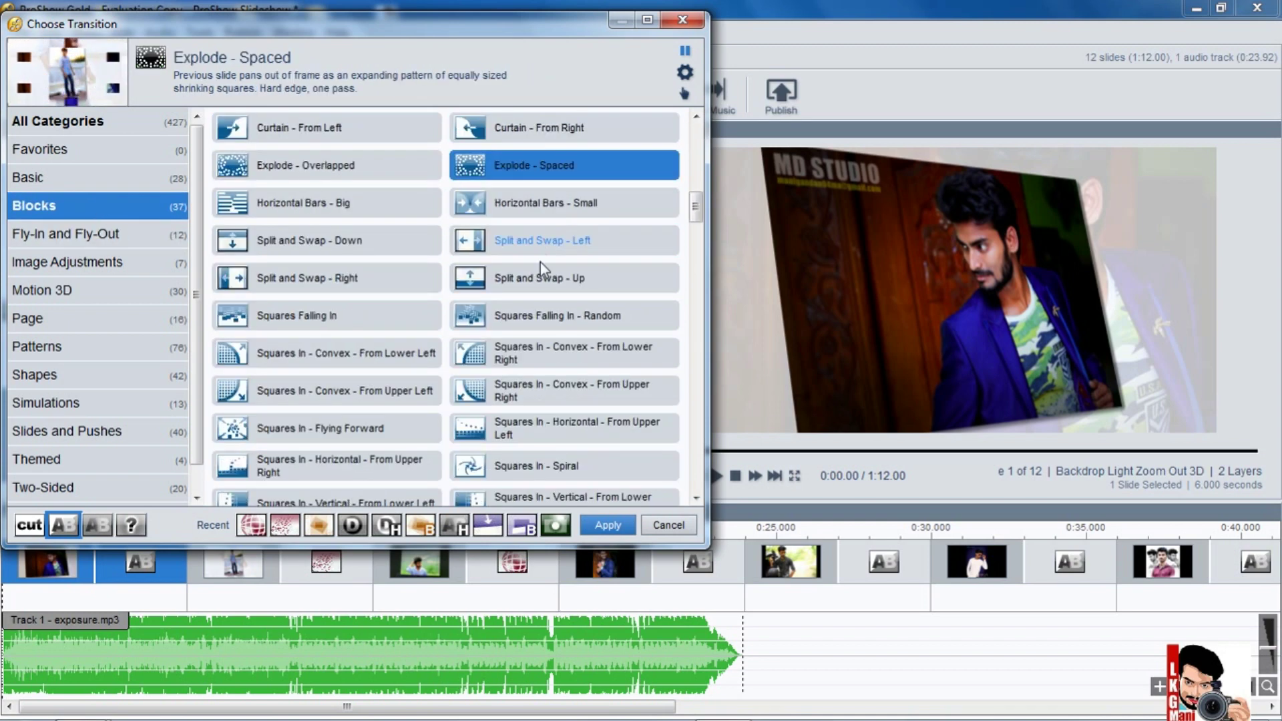
click(554, 204)
scroll(548, 214, down, 3)
click(527, 344)
click(542, 316)
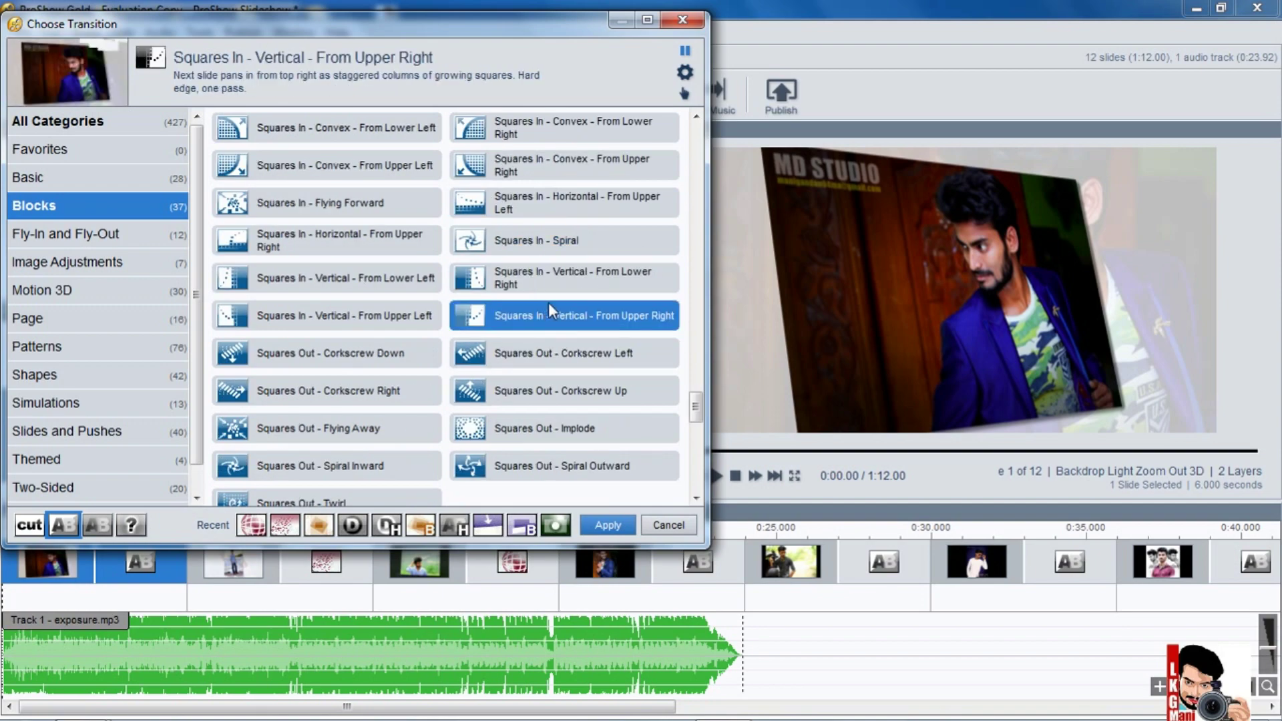
click(334, 391)
click(338, 434)
click(512, 434)
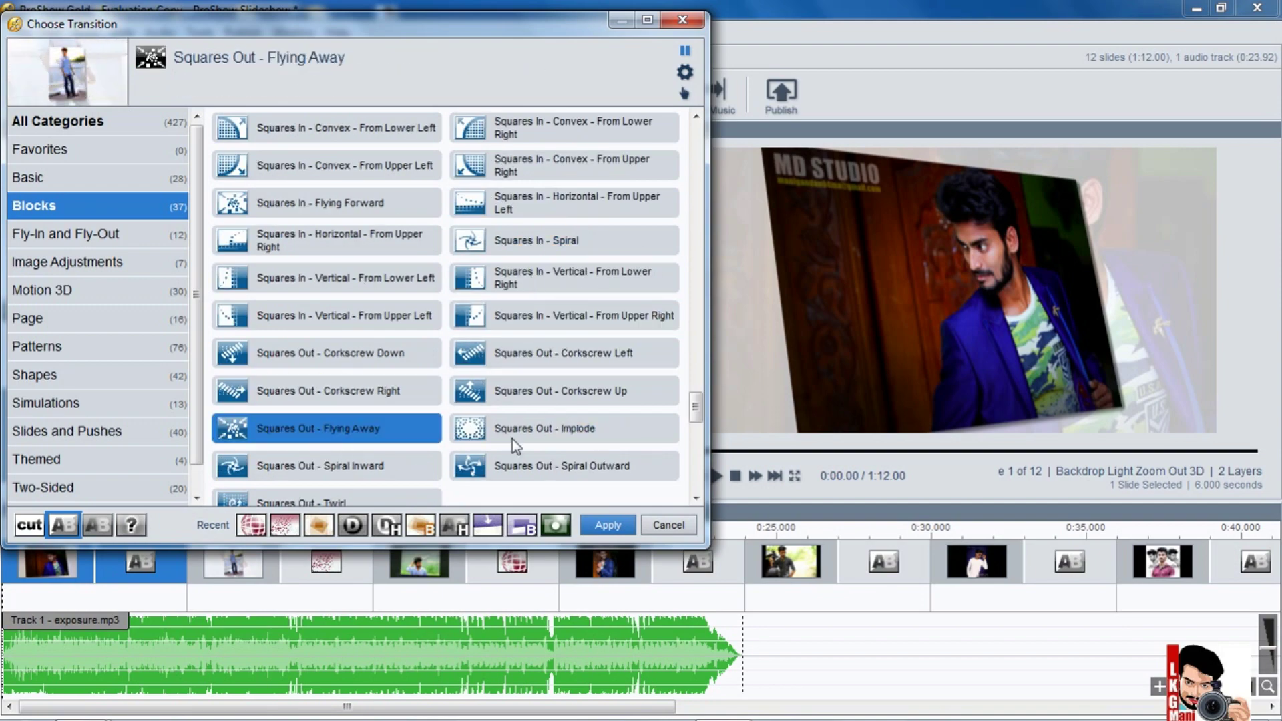
scroll(544, 400, down, 1)
click(314, 428)
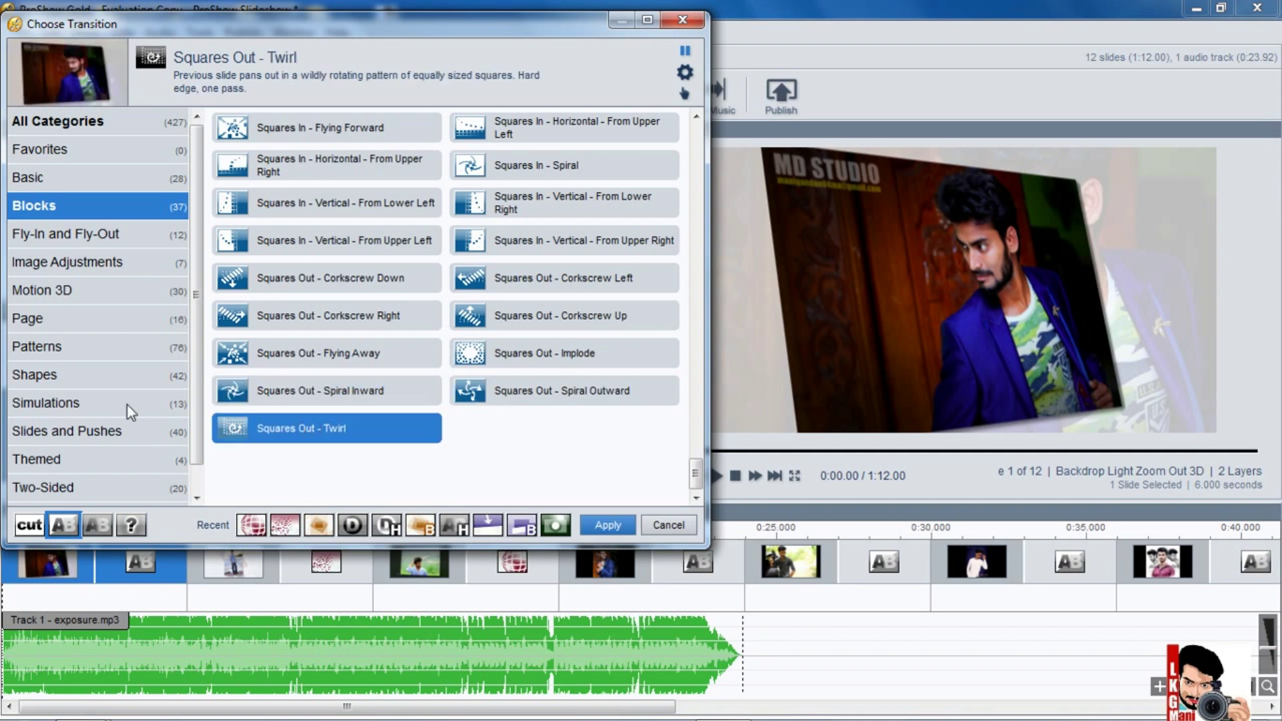
- Preview the Simulations transitions, including several Camera Flash variants, and apply Camera Flash - Basic to the first slide
click(70, 378)
click(343, 360)
click(107, 403)
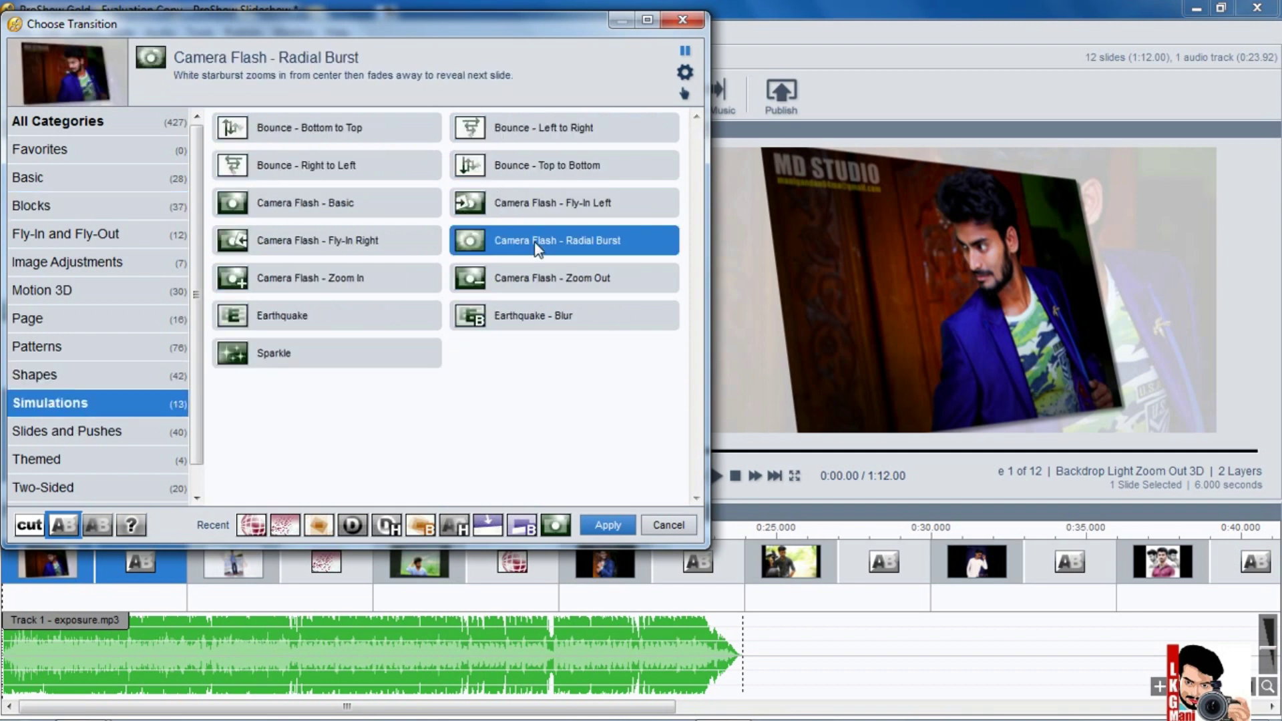
click(638, 195)
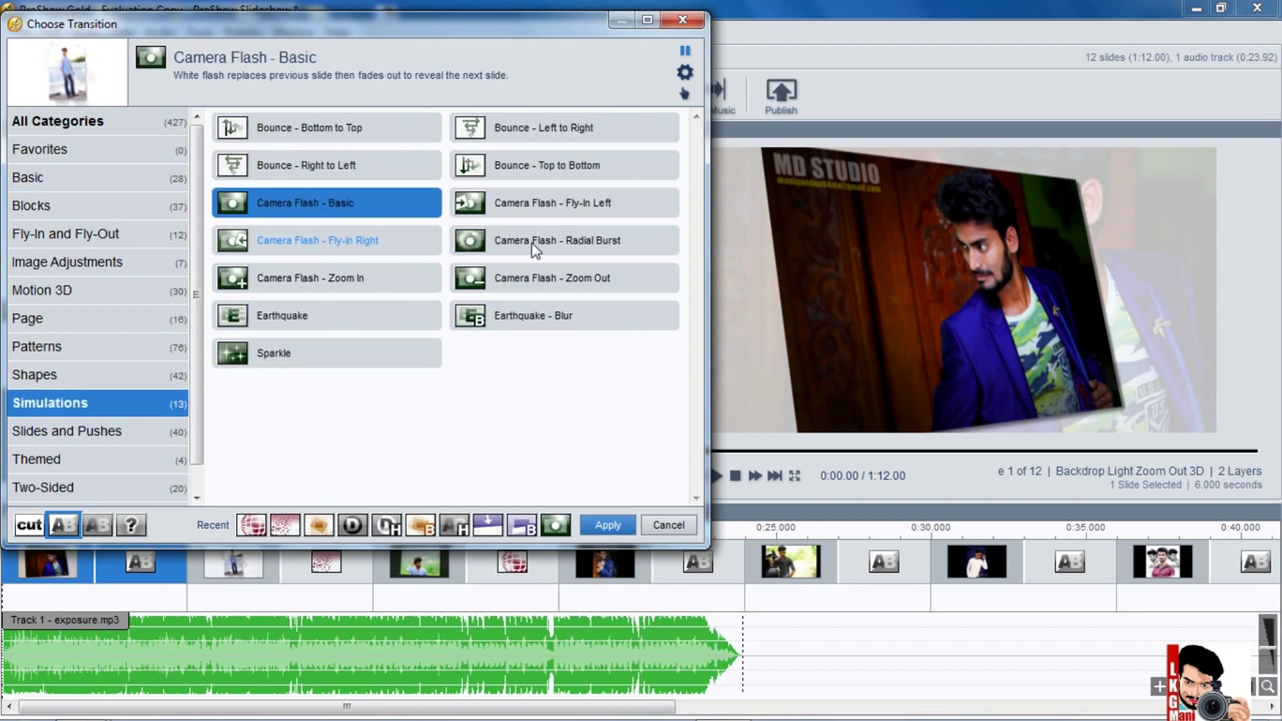
click(325, 320)
click(326, 240)
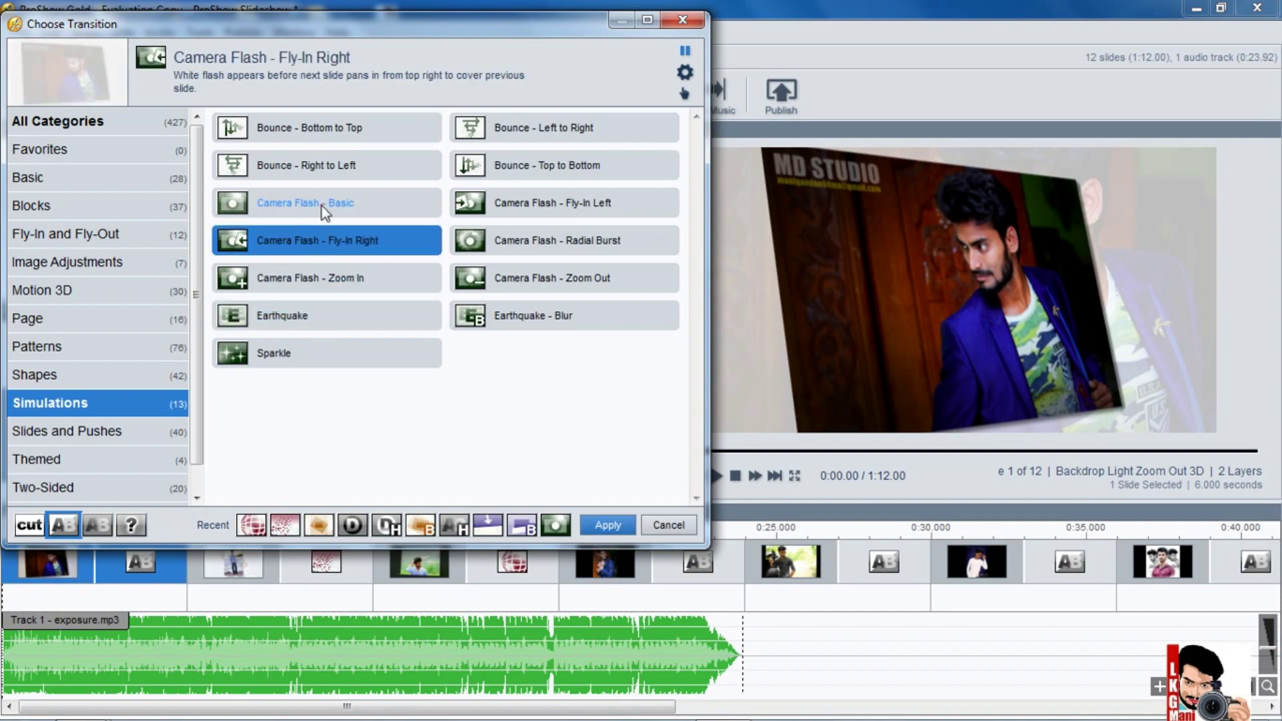
click(321, 205)
click(608, 525)
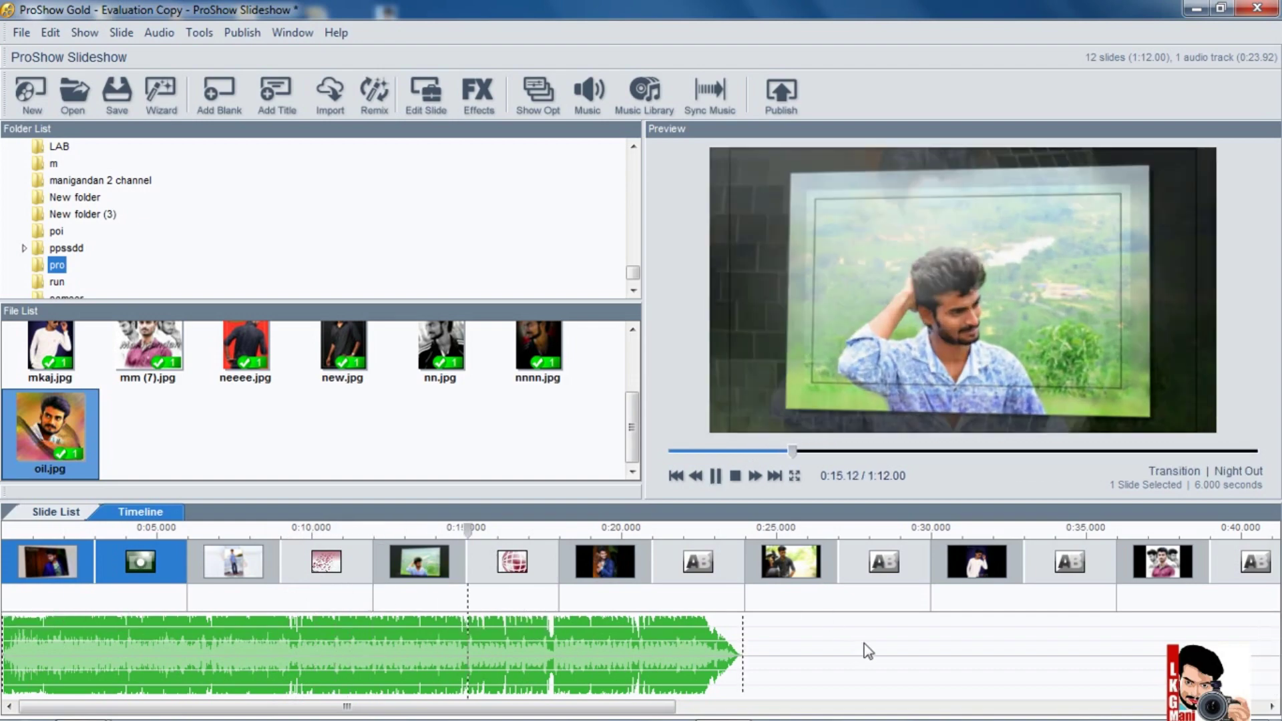
- Delete the hillside portrait slide in third place and move the slide of the man holding a camera to second place
click(433, 575)
key(Delete)
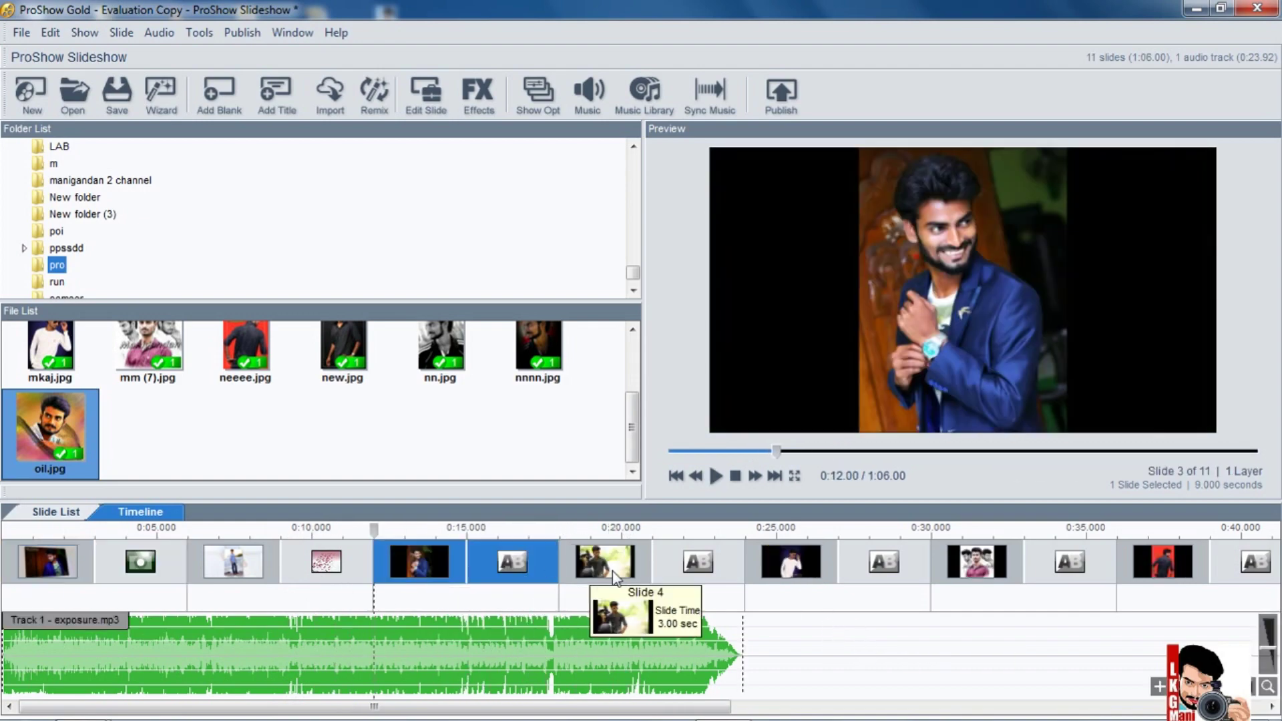
drag(593, 567, 267, 574)
- Move the black-shirt photo slide from the later part of the show to fourth place, after the white terrace slide
click(424, 563)
scroll(1162, 572, down, 4)
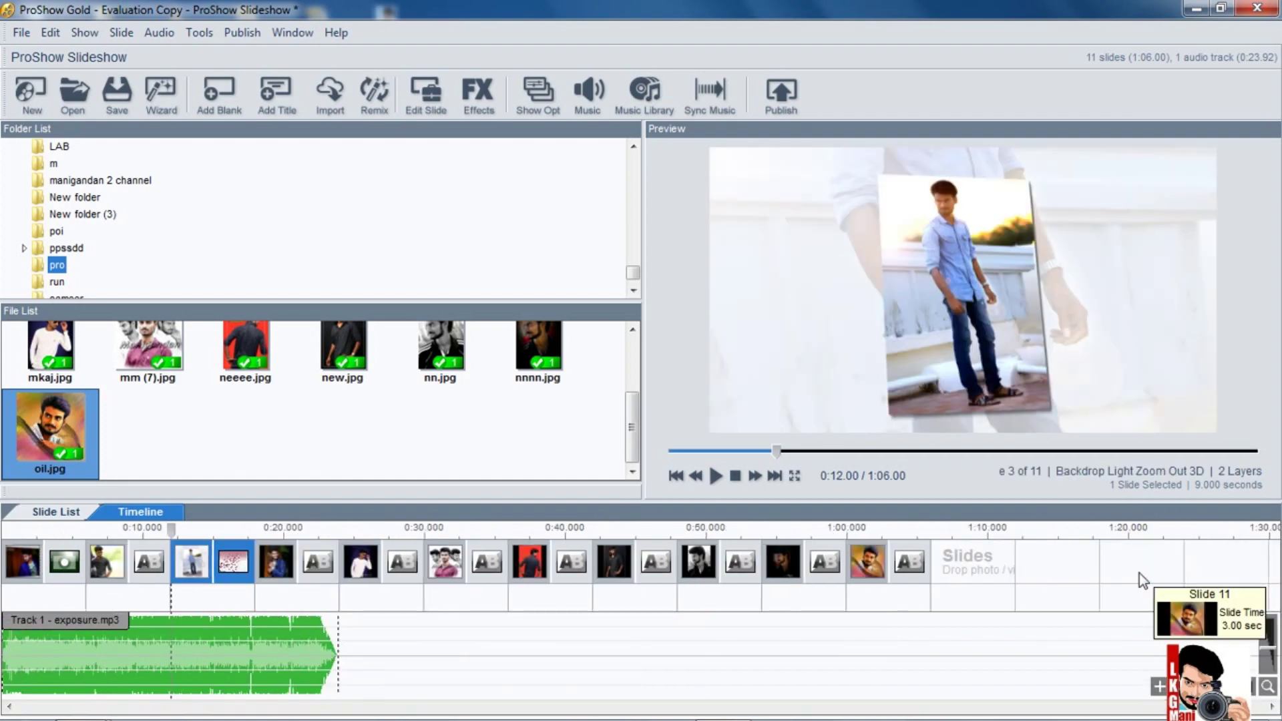
drag(1085, 566, 478, 566)
- Play the show from the beginning to check the new slide order
key(space)
click(739, 476)
click(671, 455)
key(space)
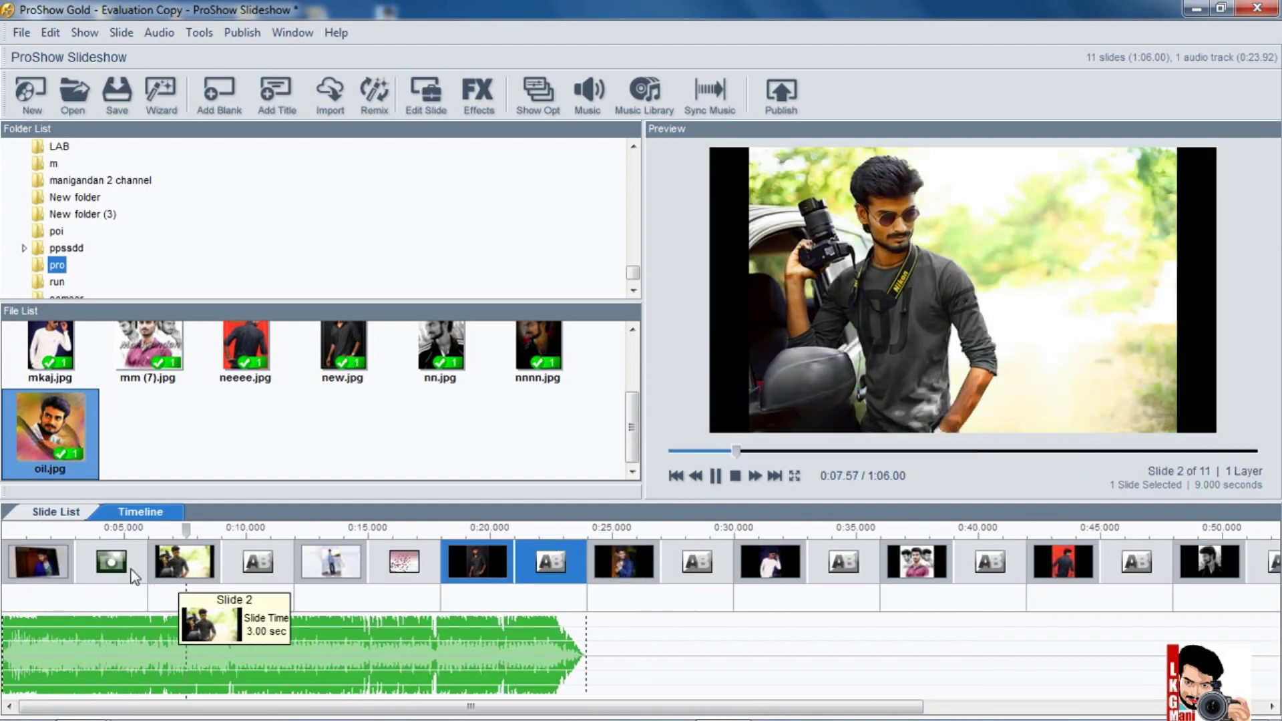
- Open the style choices for the second slide and preview the Motion 3D styles, including Depth Pan Dark 2 and Depth Pan Blur 2
double_click(177, 563)
scroll(807, 471, down, 2)
click(815, 484)
scroll(815, 486, down, 1)
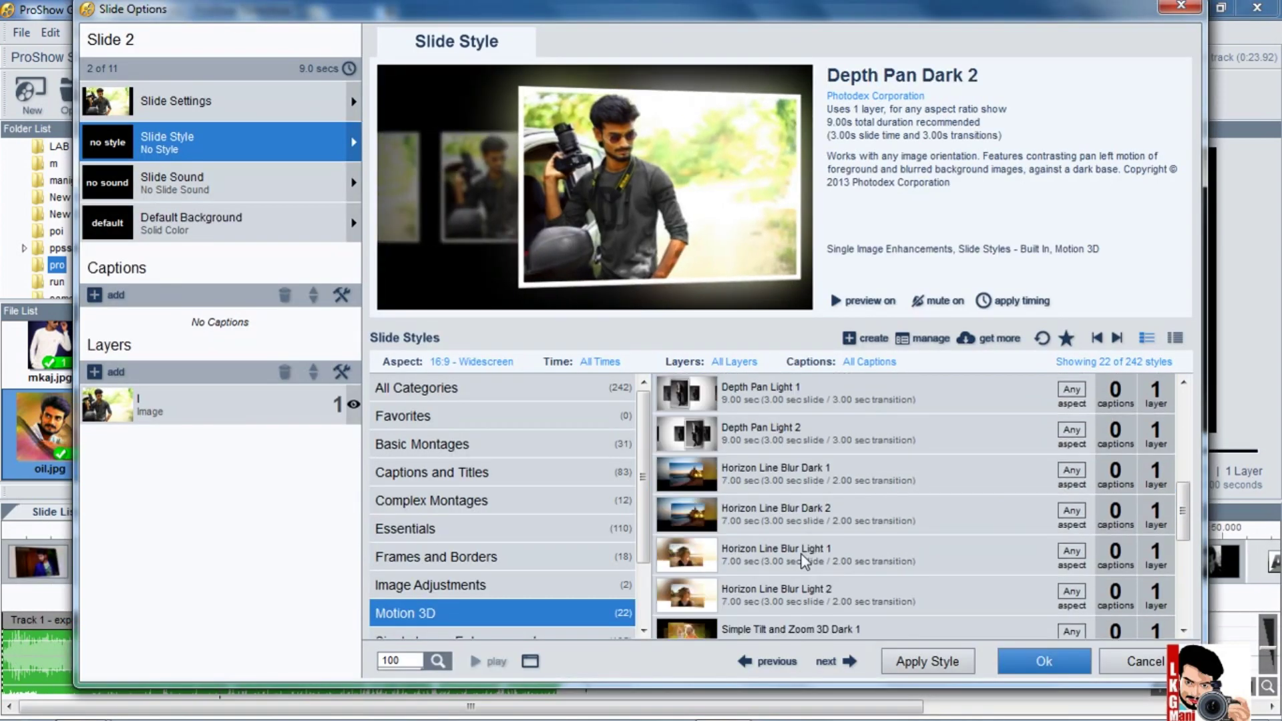
click(802, 555)
scroll(814, 512, up, 1)
click(821, 514)
click(835, 476)
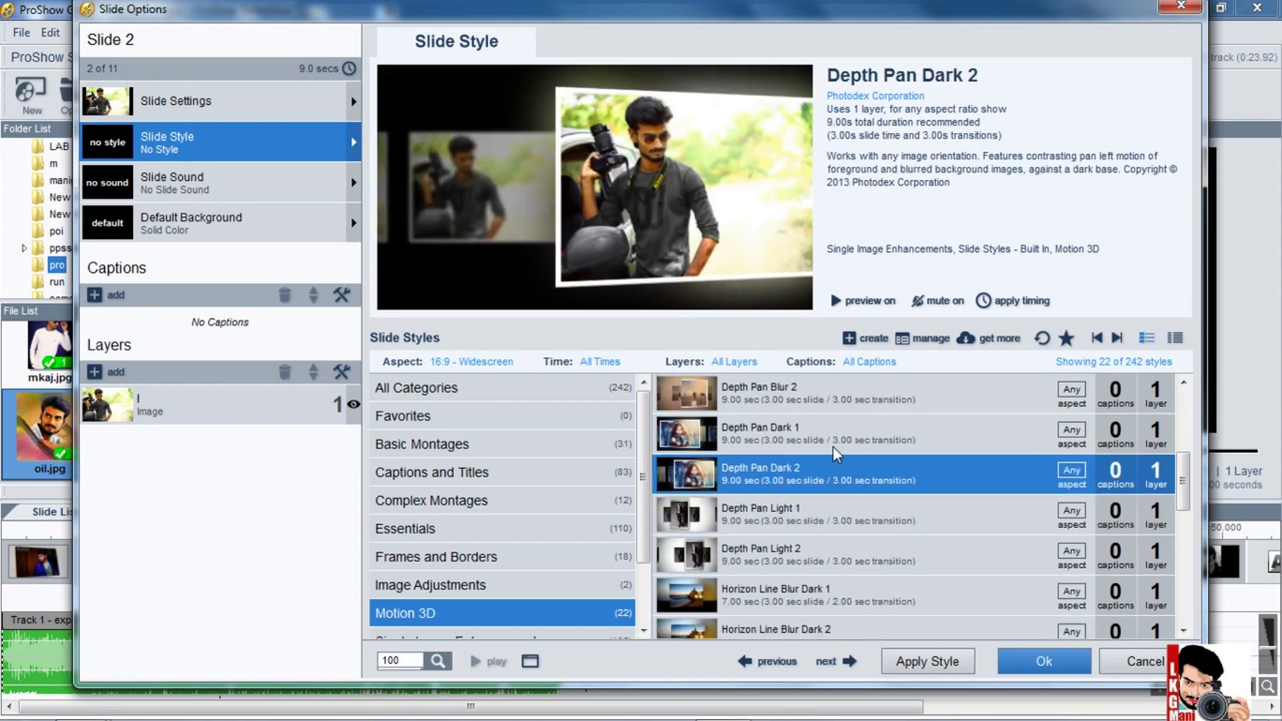
click(830, 435)
click(822, 394)
- Apply the Depth Pan Blur 1 slide style to the second slide
scroll(822, 434, up, 3)
double_click(823, 474)
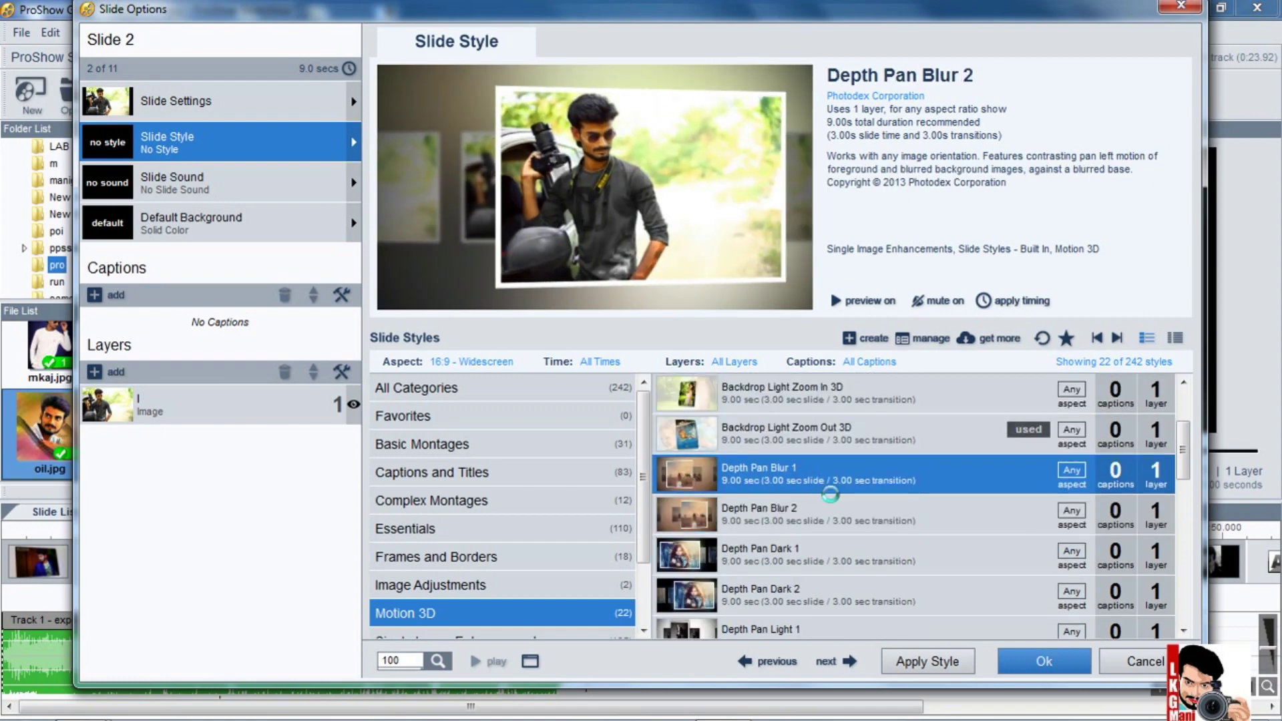
key(Return)
click(1044, 661)
- Set the transition after the second slide to Camera Flash - Zoom Out
double_click(257, 562)
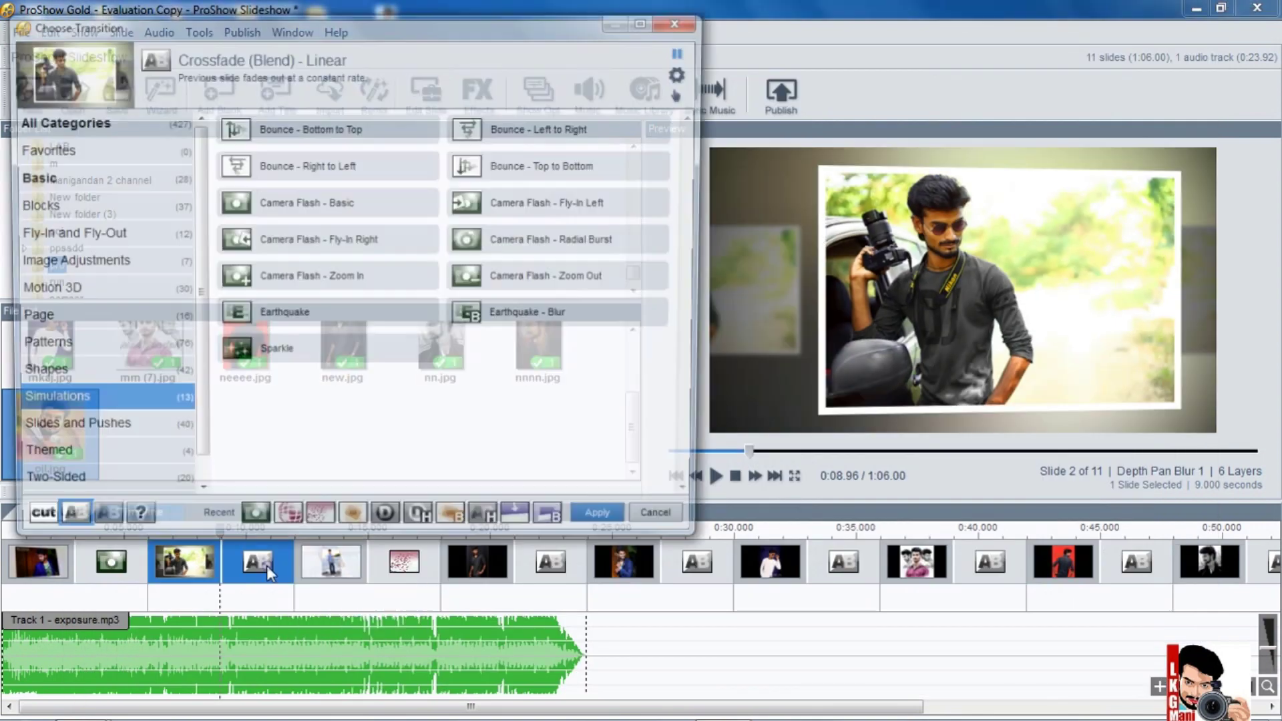
click(536, 239)
double_click(534, 278)
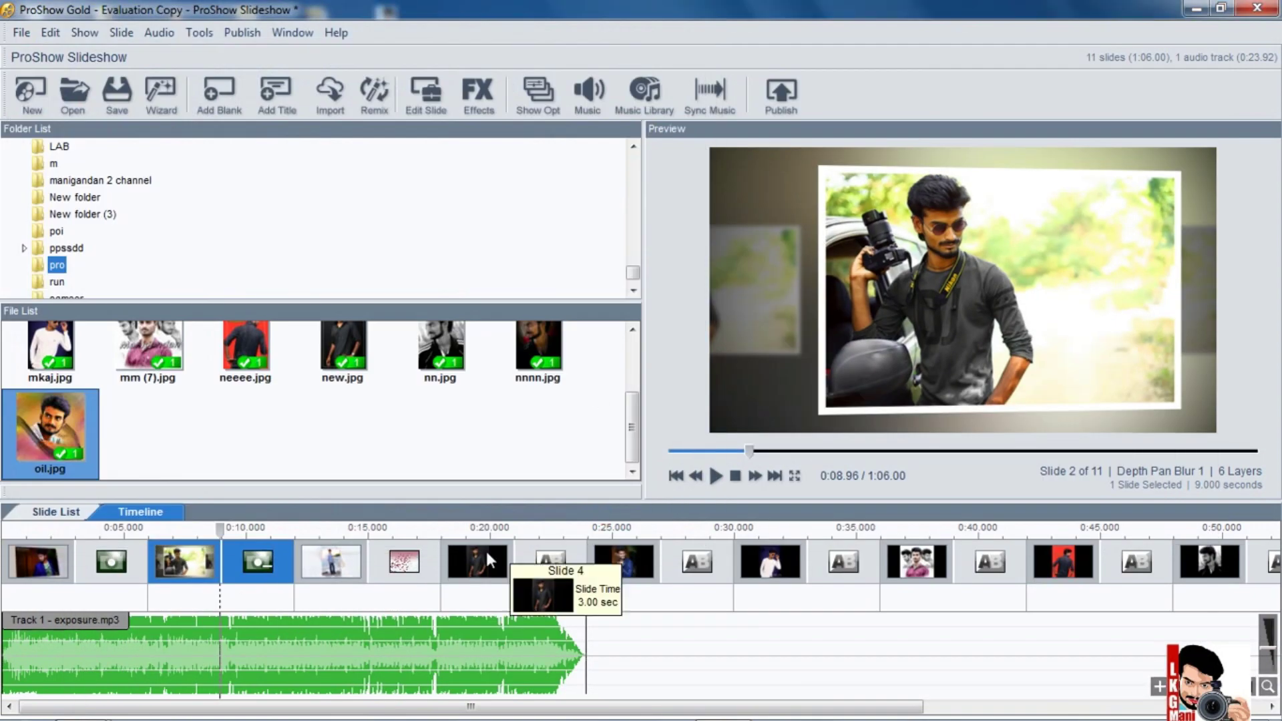
- Play the show from the start through the fourth slide to review the styles and transitions
click(676, 476)
click(714, 475)
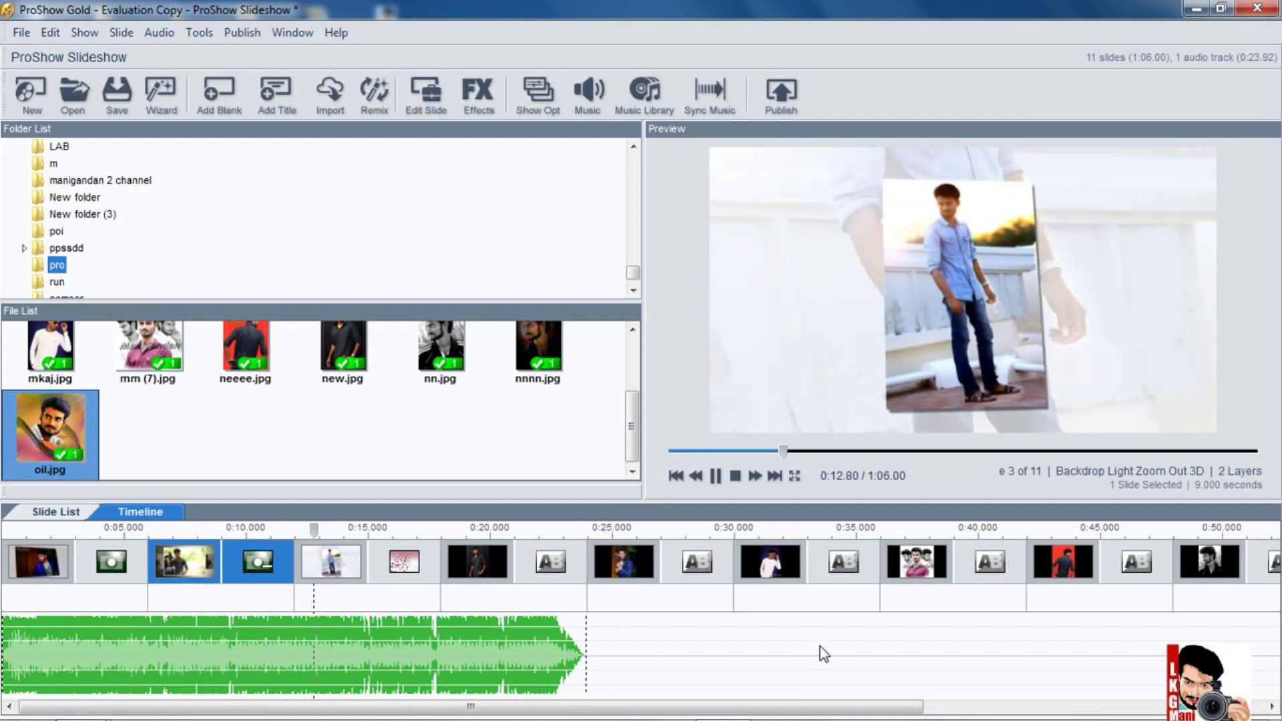
click(405, 562)
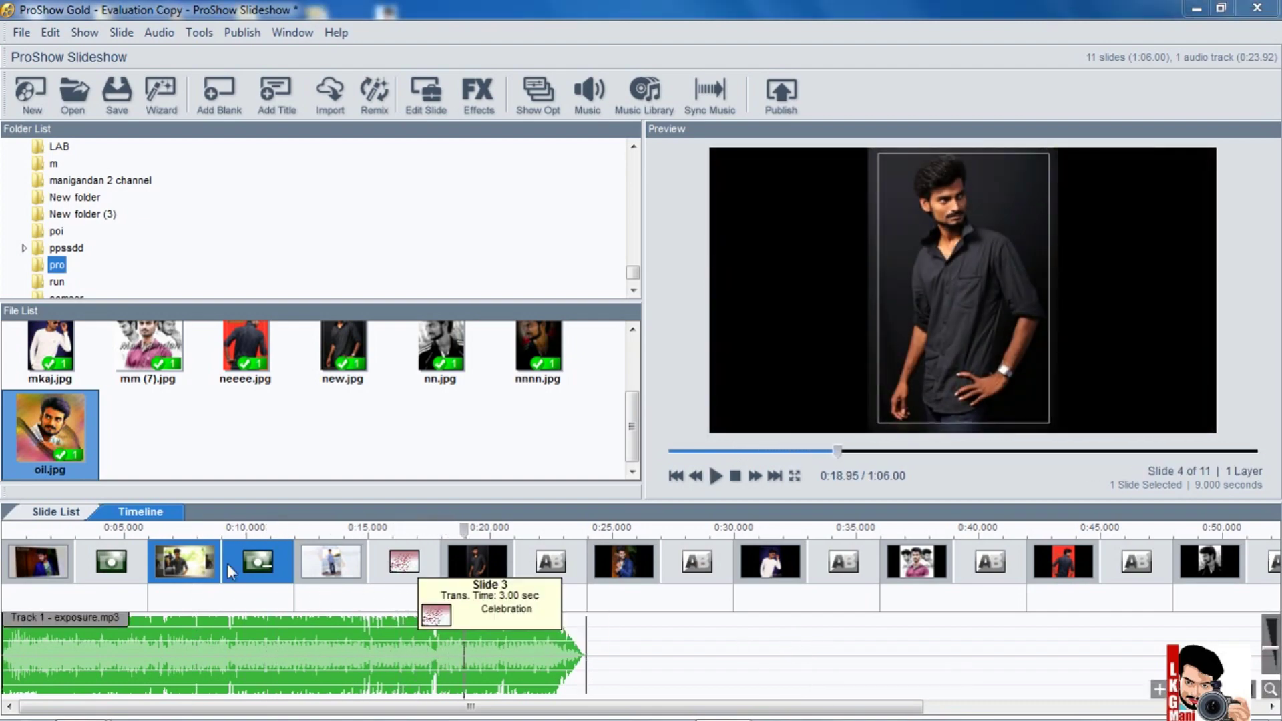
click(701, 526)
- Apply the Vignette Blend Dark 2 style from the Motion 3D category to the black-shirt slide
double_click(482, 564)
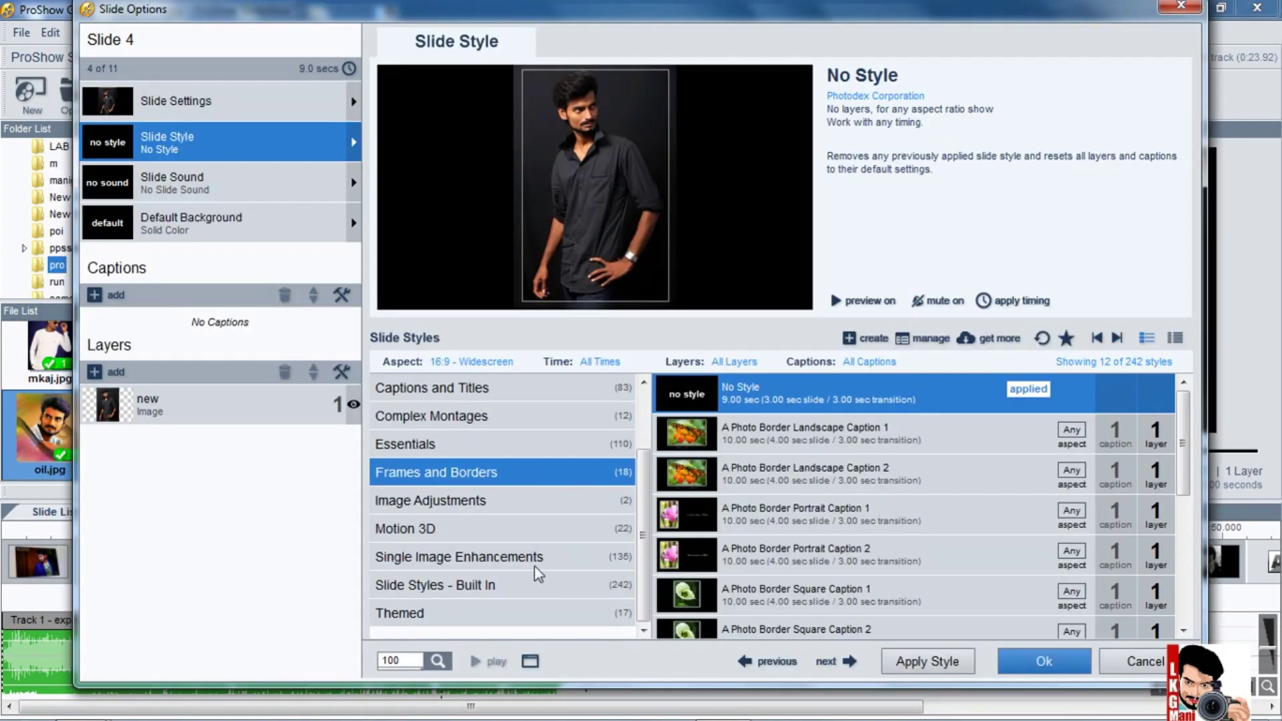
click(1000, 544)
scroll(788, 555, down, 2)
click(787, 514)
scroll(790, 511, down, 4)
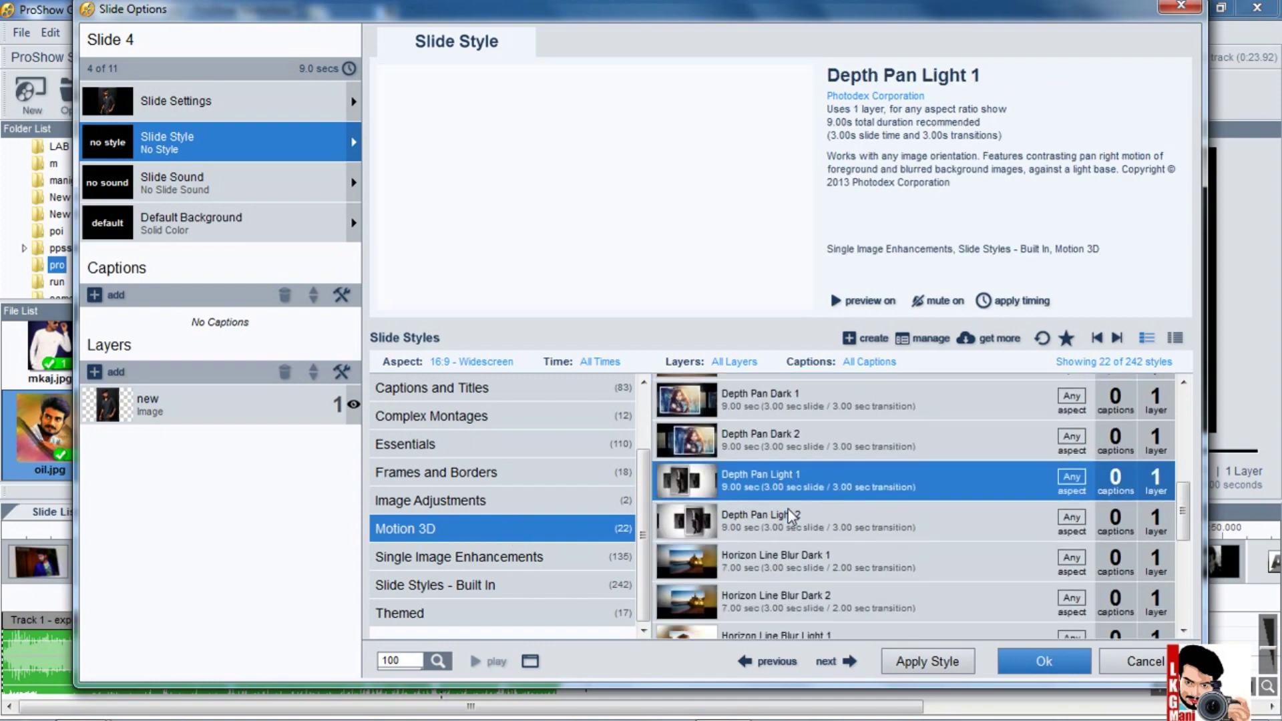
click(779, 509)
double_click(778, 509)
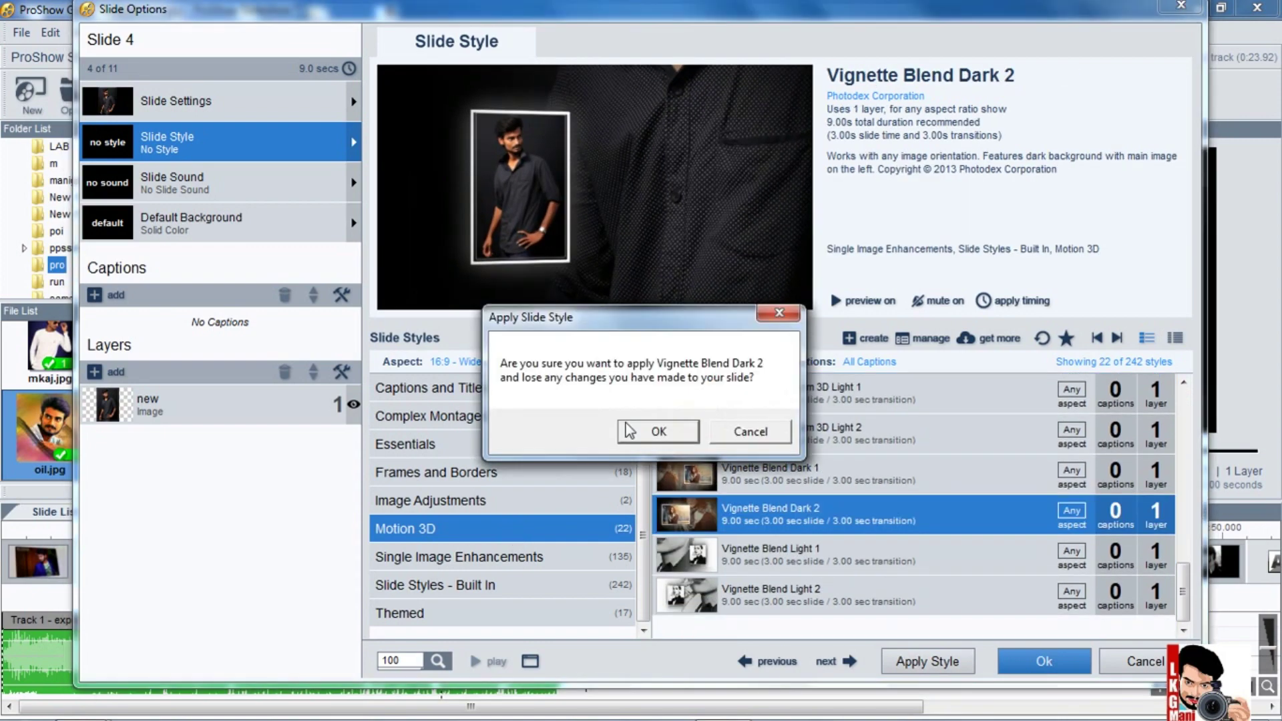
click(629, 430)
click(1068, 663)
- Reposition the Background Image layer of the black-shirt slide to about 29 x 157 so the face sits beside the framed photo
double_click(498, 561)
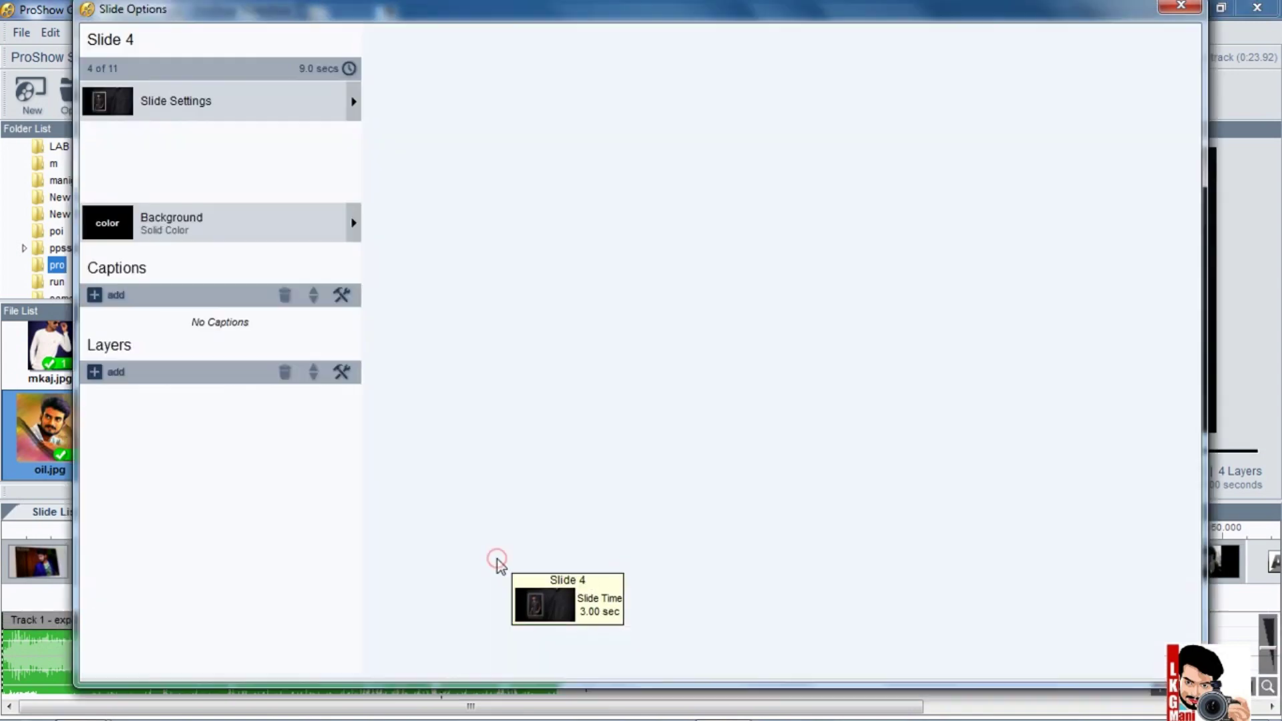
click(154, 444)
click(642, 199)
drag(675, 134, 679, 212)
click(621, 47)
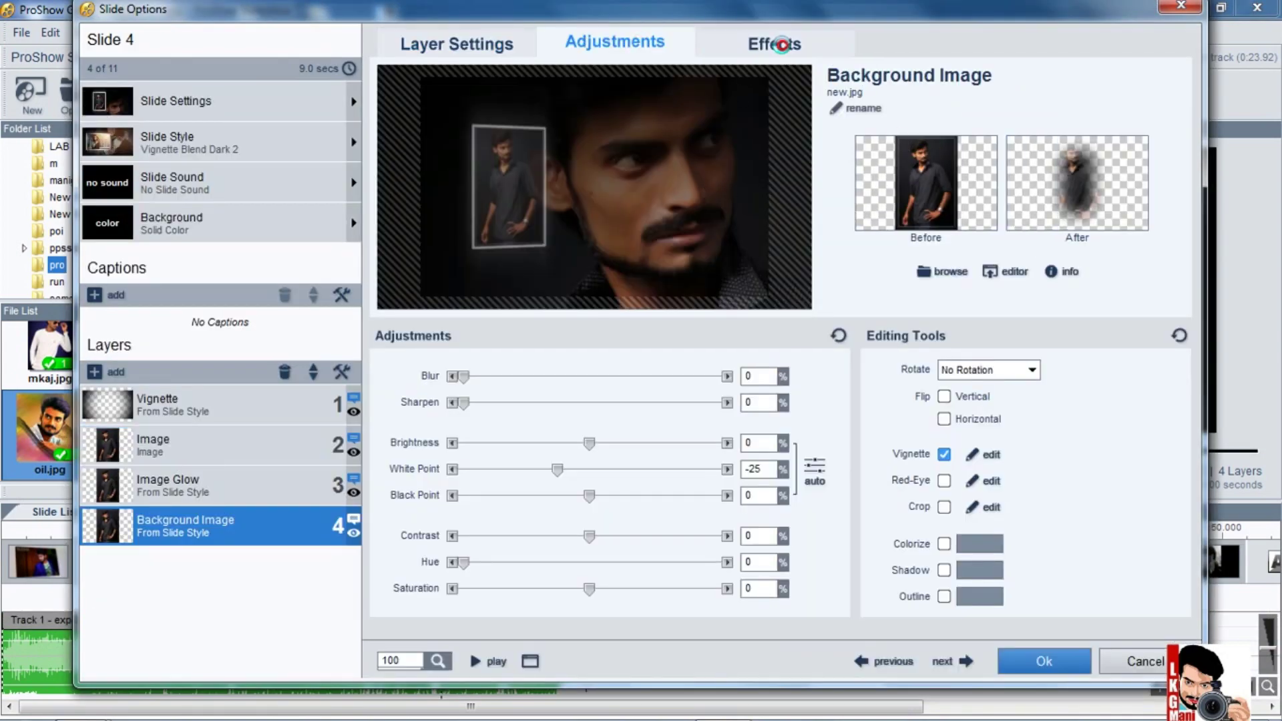
- Adjust the Background Image layer's motion, panning its ending position to about 29 x 83 so the face stays beside the frame
click(783, 45)
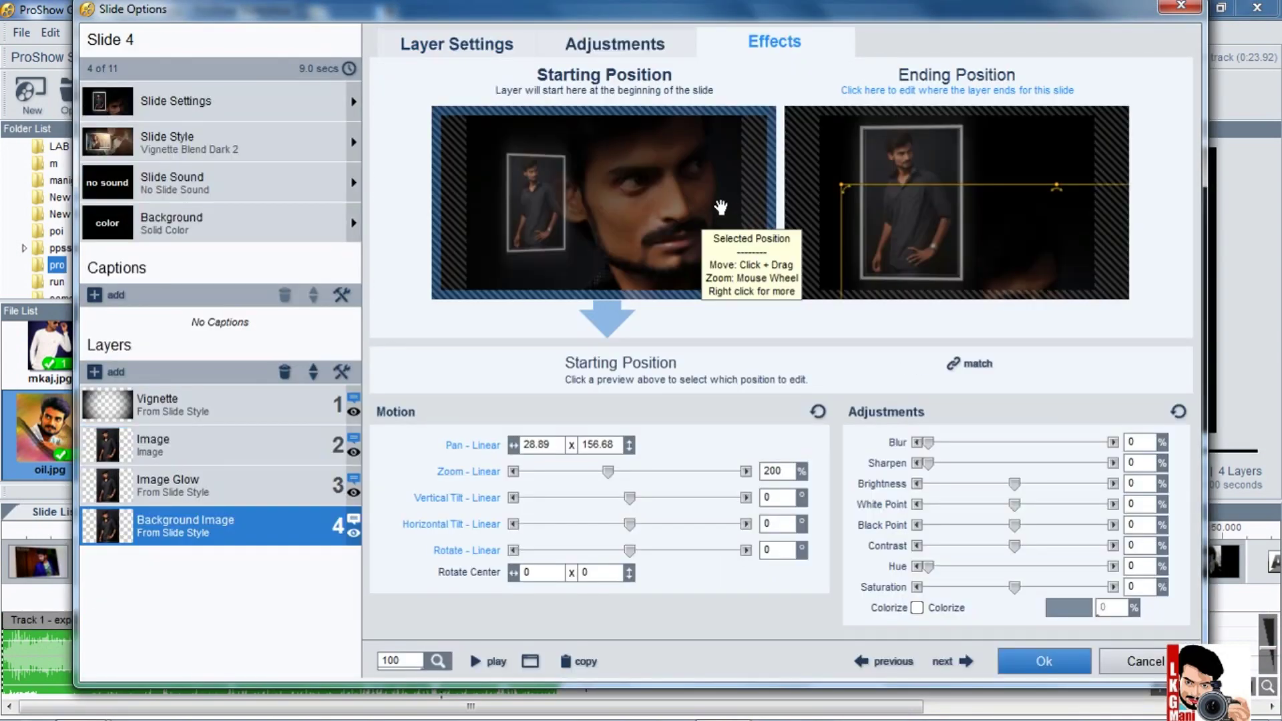
click(1006, 252)
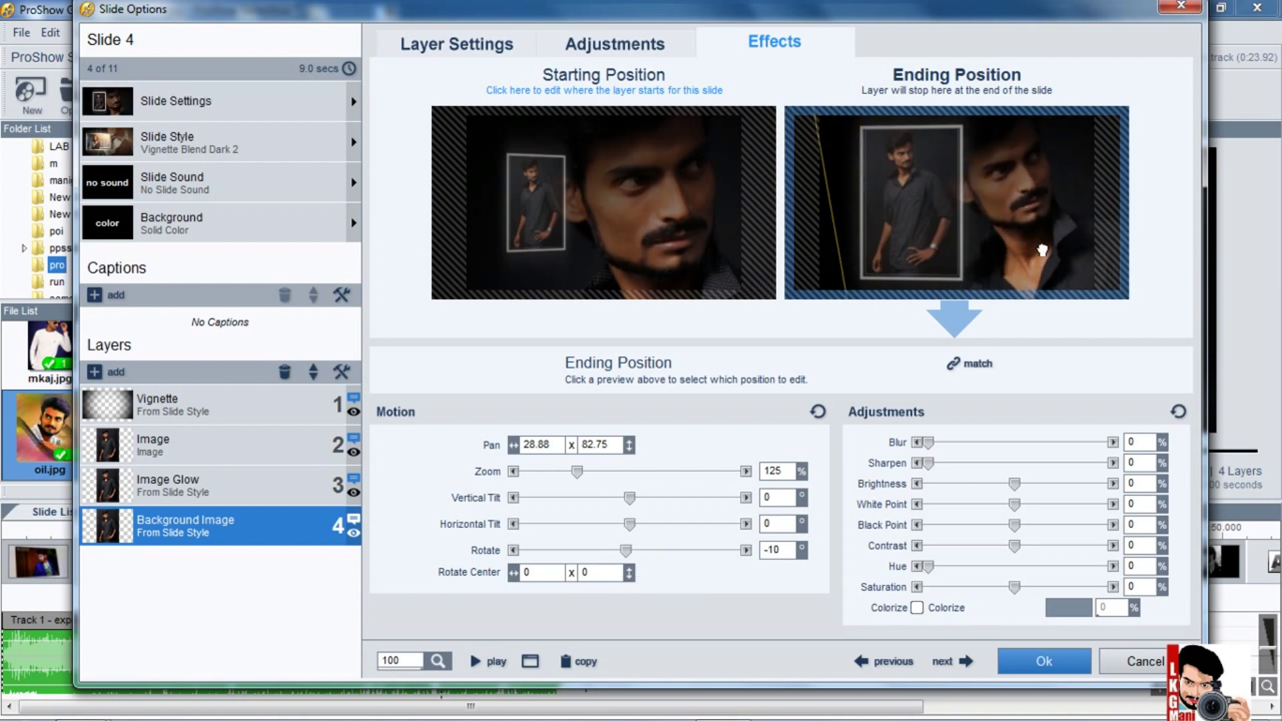
mouse_move(658, 261)
mouse_down()
mouse_move(655, 248)
mouse_move(683, 259)
mouse_move(649, 242)
mouse_up()
click(1033, 212)
click(1039, 658)
- Play the black-shirt slide and set the transition after it to Earthquake
click(714, 474)
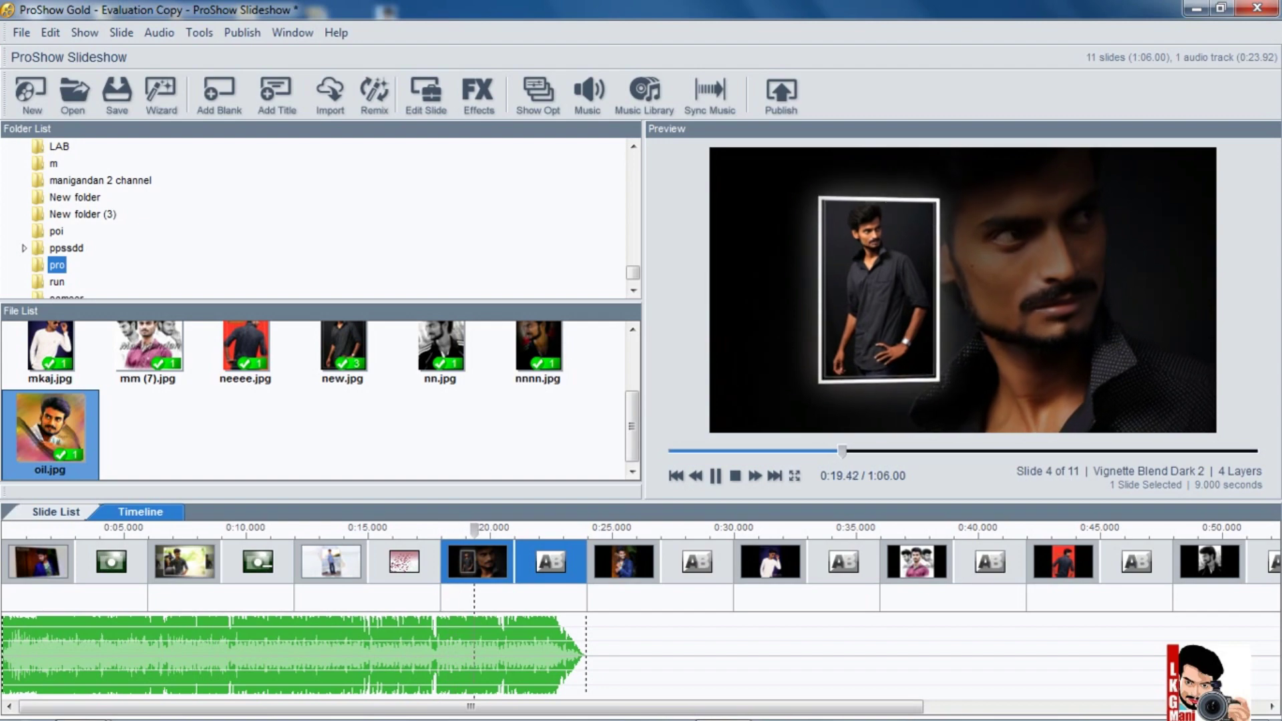
click(543, 562)
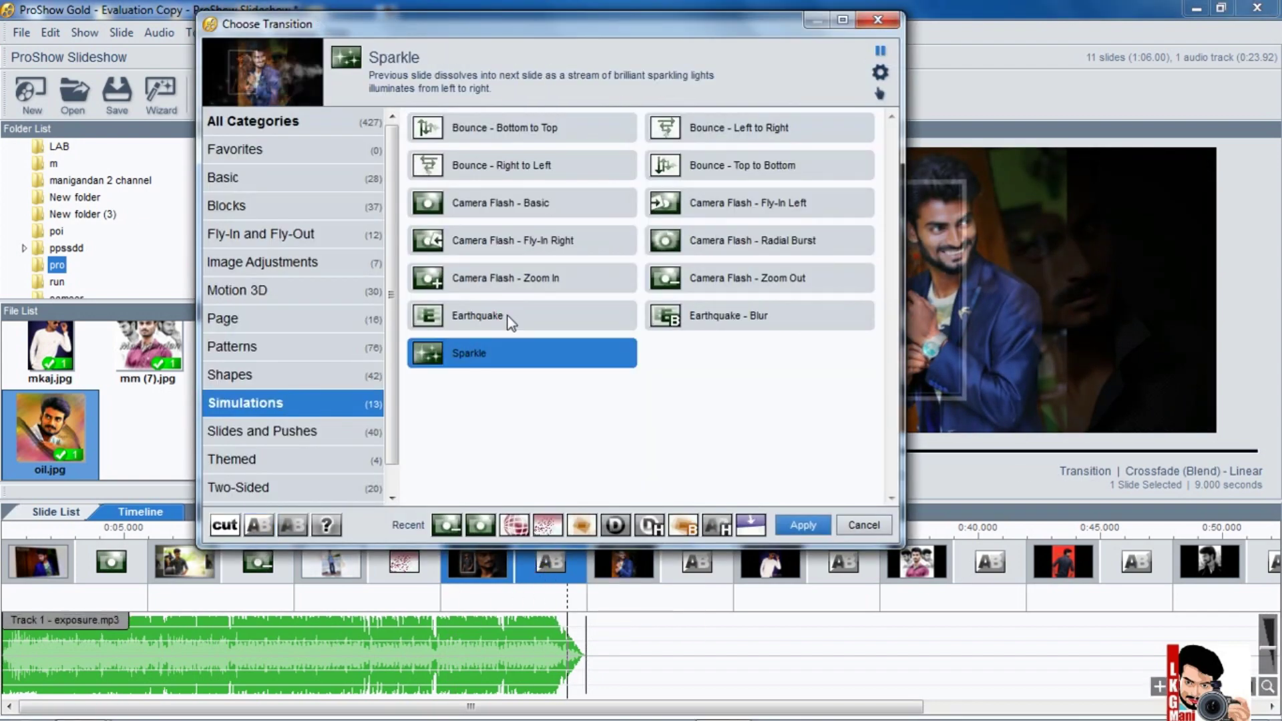
click(511, 317)
click(802, 524)
- Play the show from the black-shirt slide to check its Earthquake transition
click(448, 532)
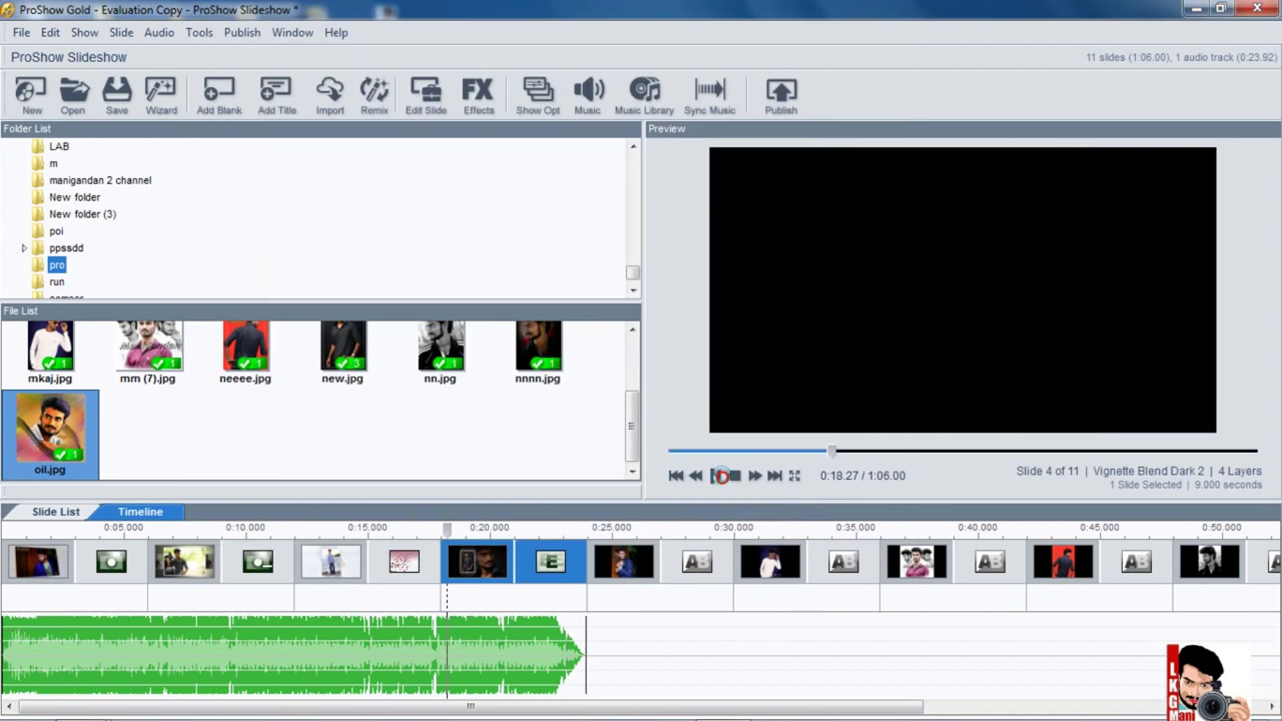
click(717, 475)
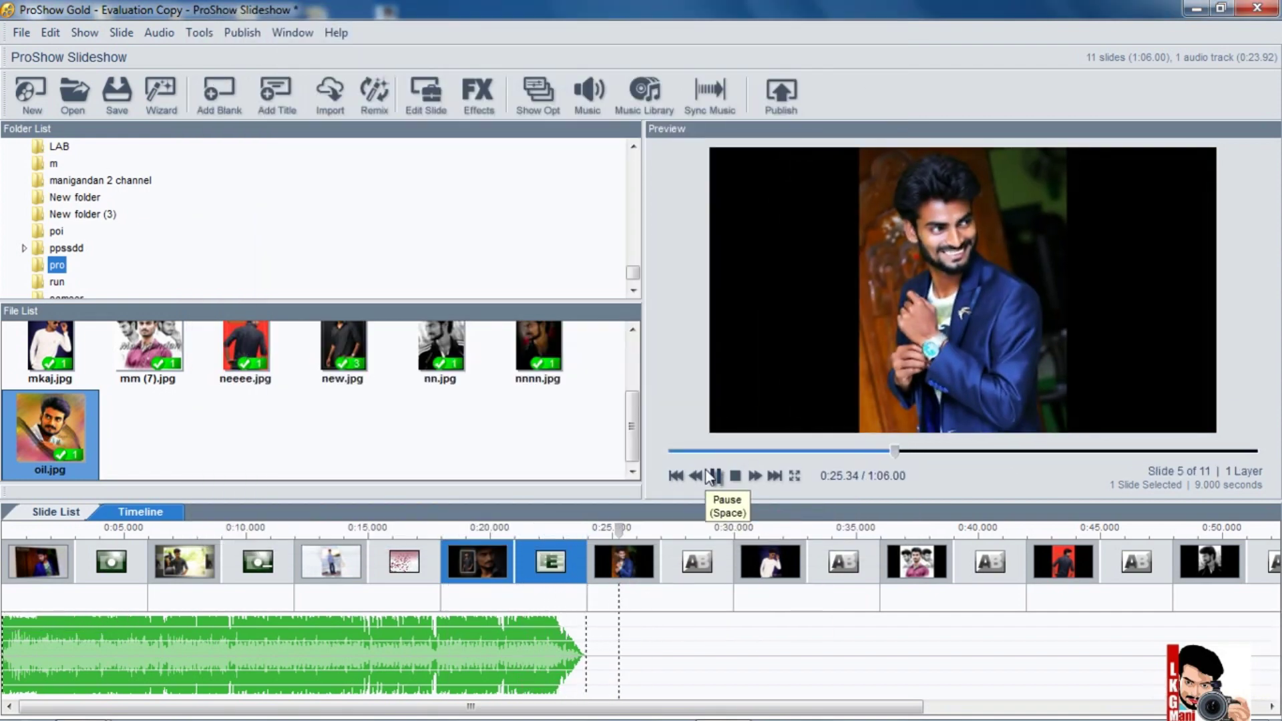
click(717, 476)
- Delete all slides after the fifth slide so the show ends with the smiling blue-jacket photo
click(640, 565)
key(Delete)
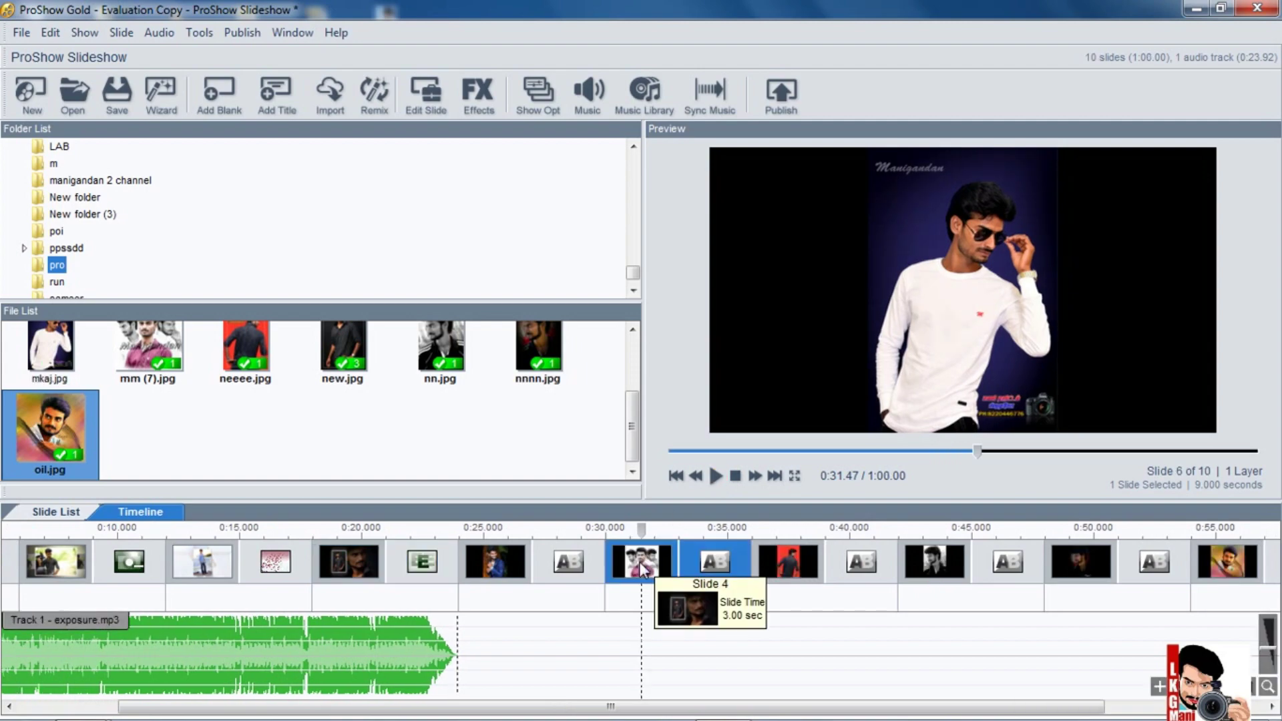
click(792, 574)
key(Delete)
key(Delete)
key(Delete)
key(Delete)
key(Delete)
click(534, 654)
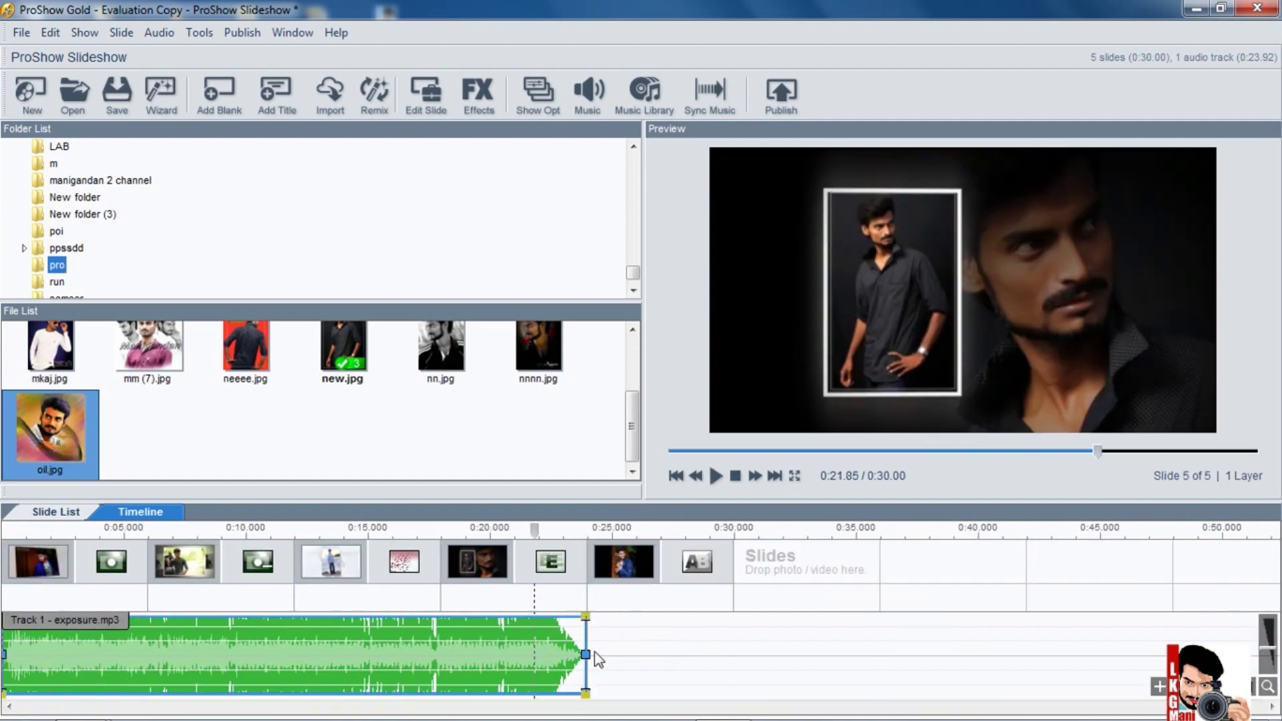
scroll(586, 639, up, 1)
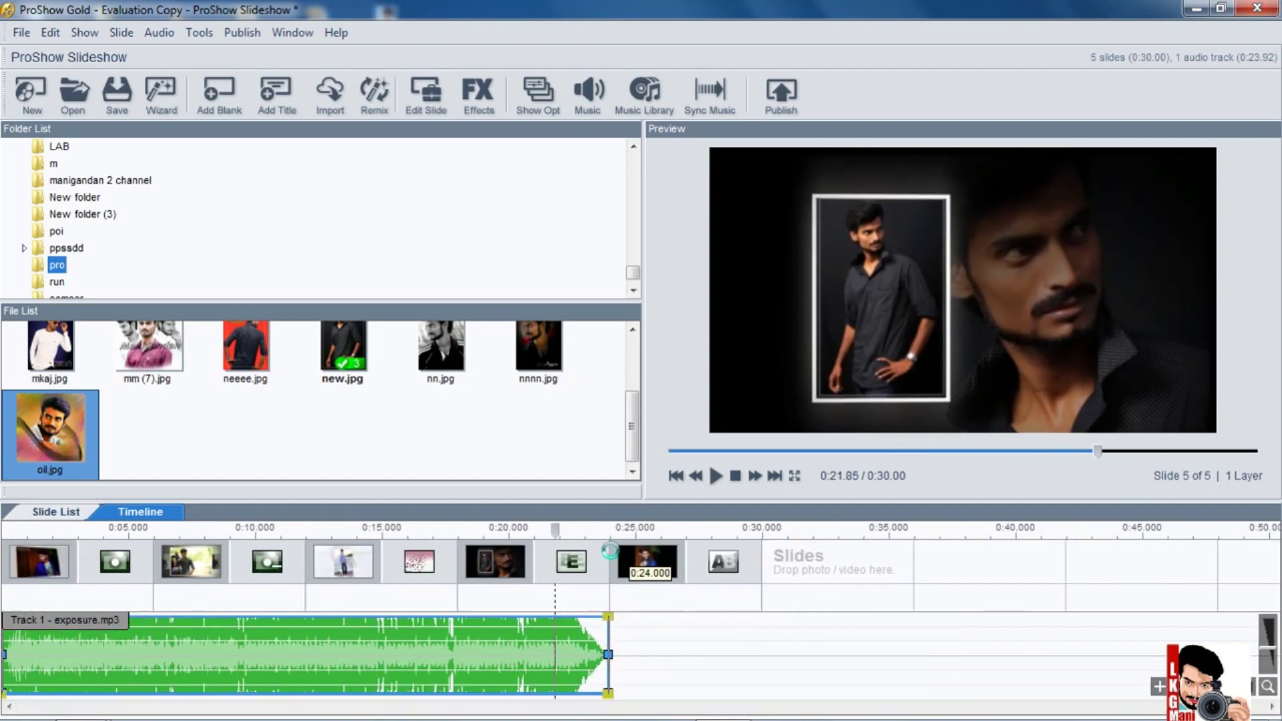
double_click(500, 561)
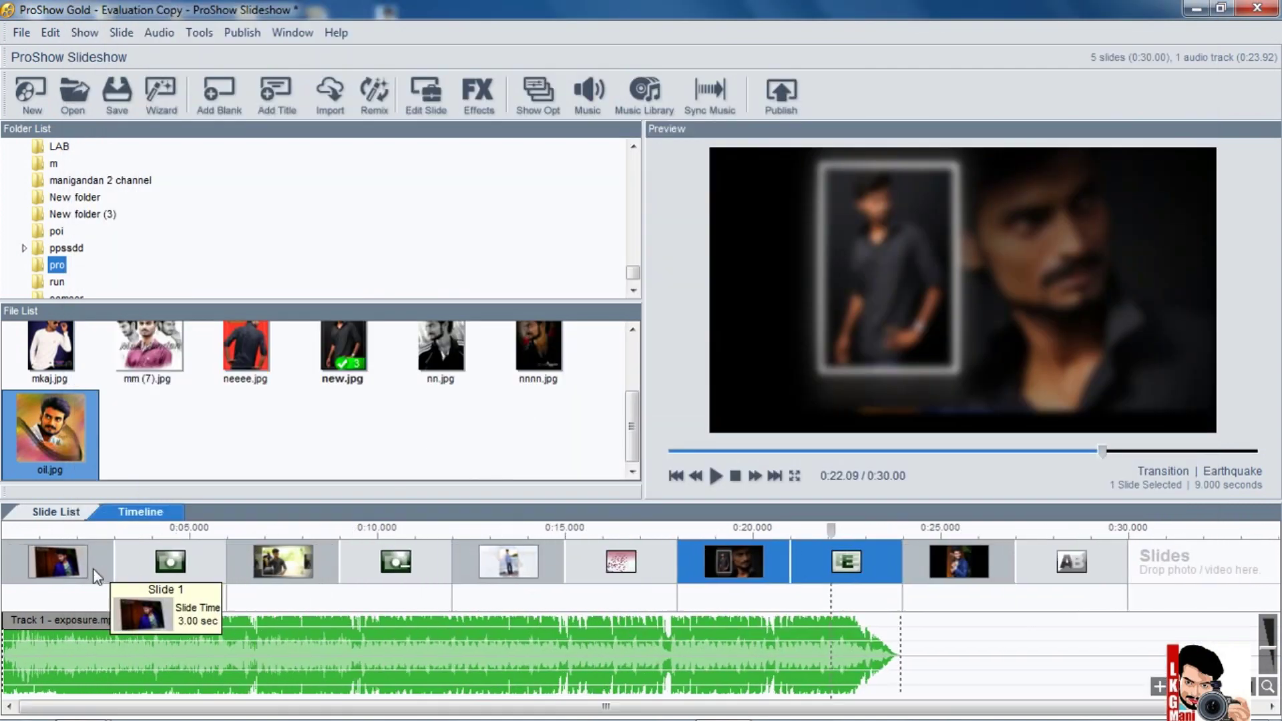
click(172, 561)
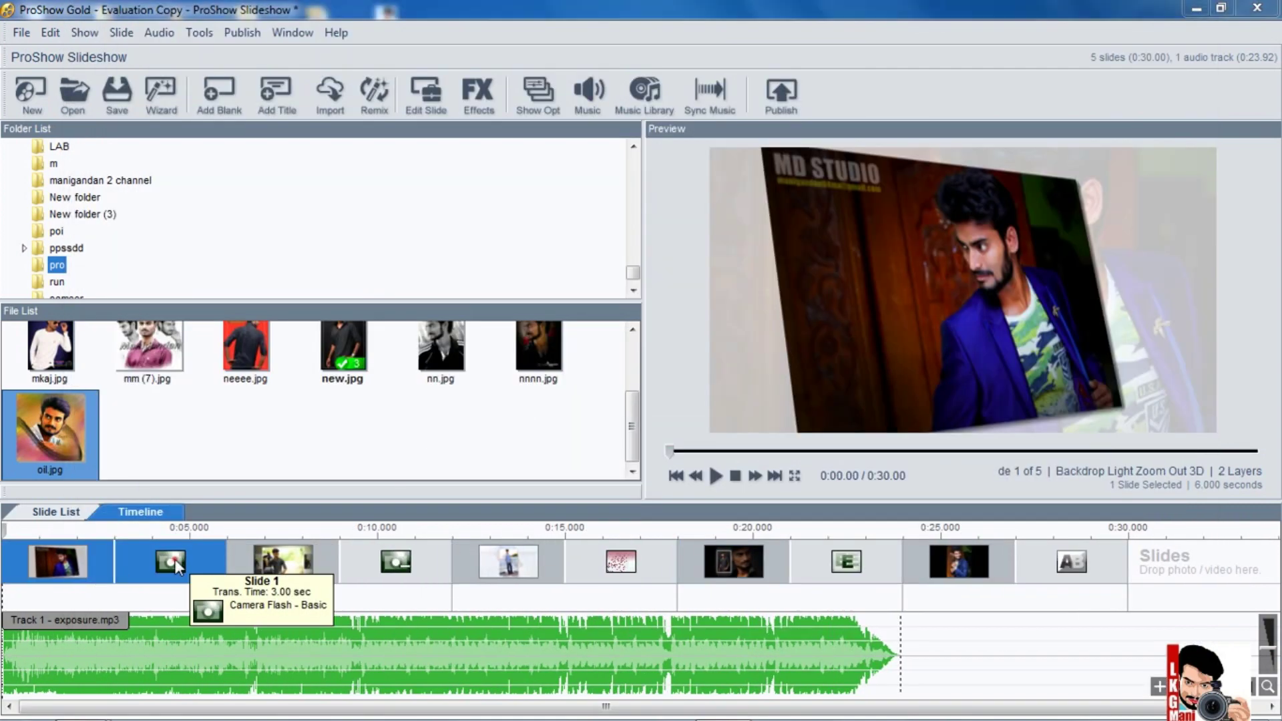
key(Escape)
right_click(159, 563)
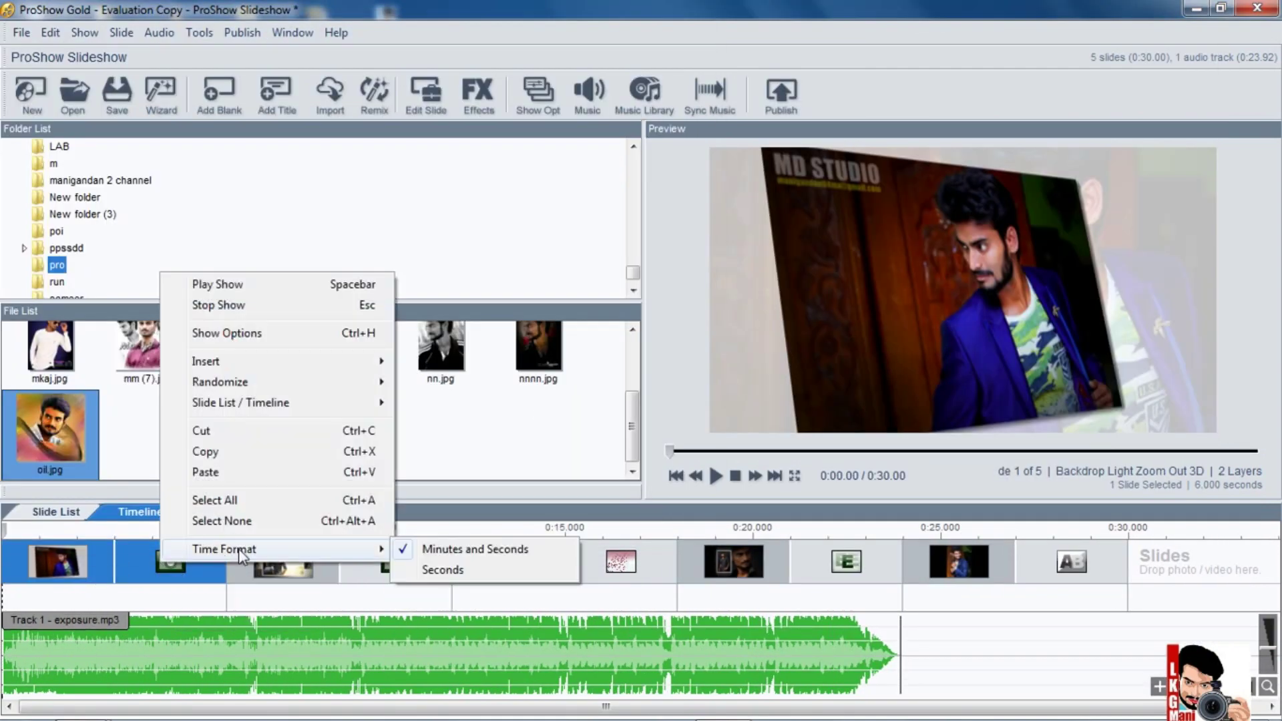
right_click(89, 565)
click(152, 108)
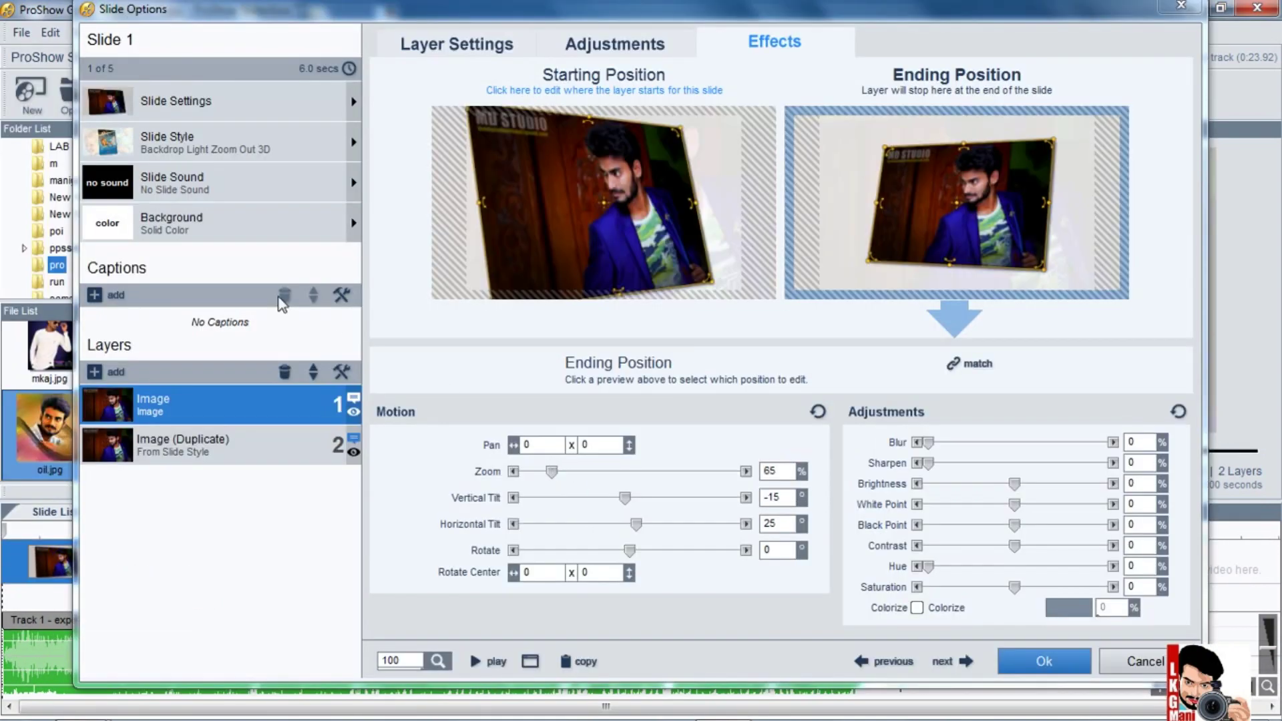
click(1184, 9)
right_click(74, 561)
- Shorten the first slide to about 2.52 seconds and its transition to make 4.45 seconds in all, and play the show
drag(112, 561, 91, 561)
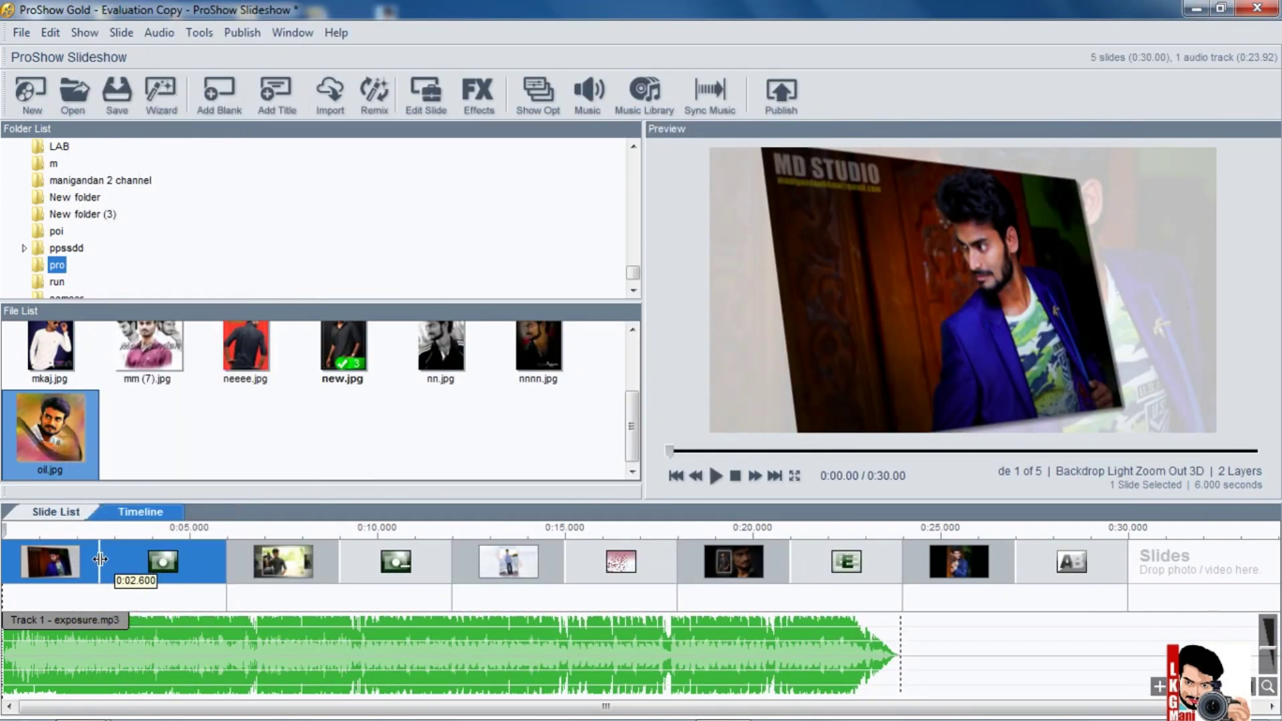
drag(225, 560, 171, 558)
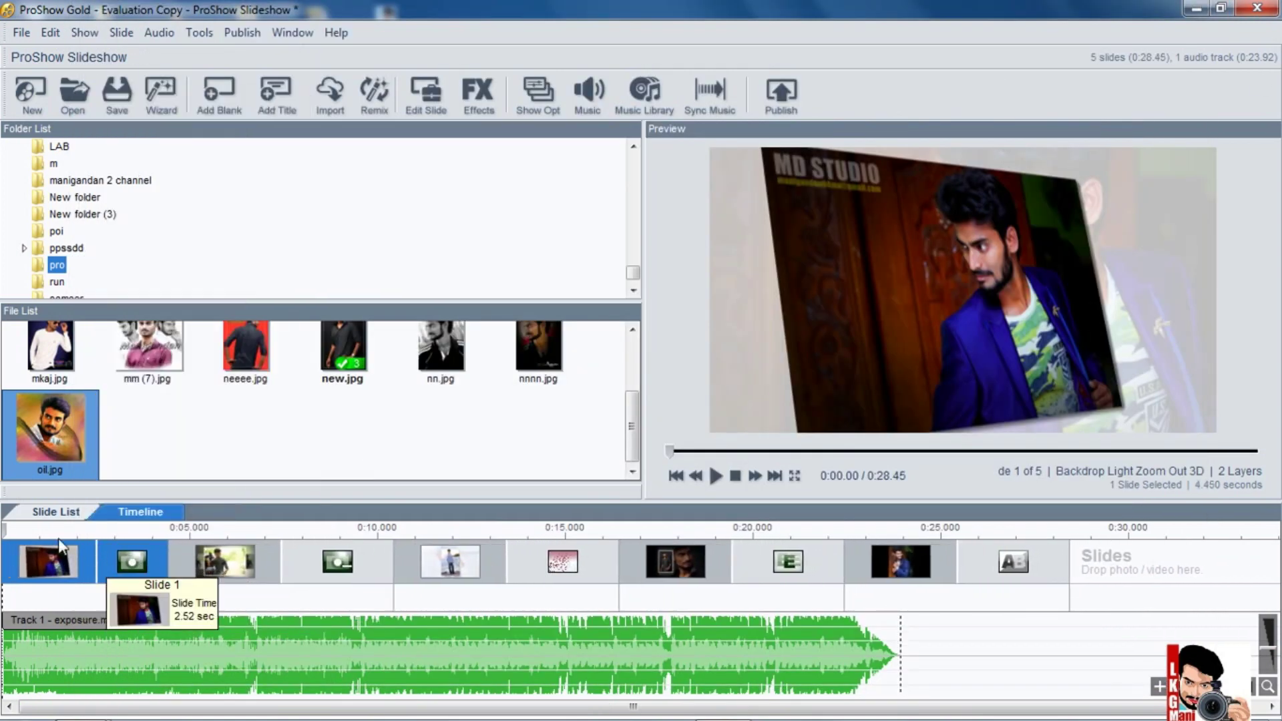
key(space)
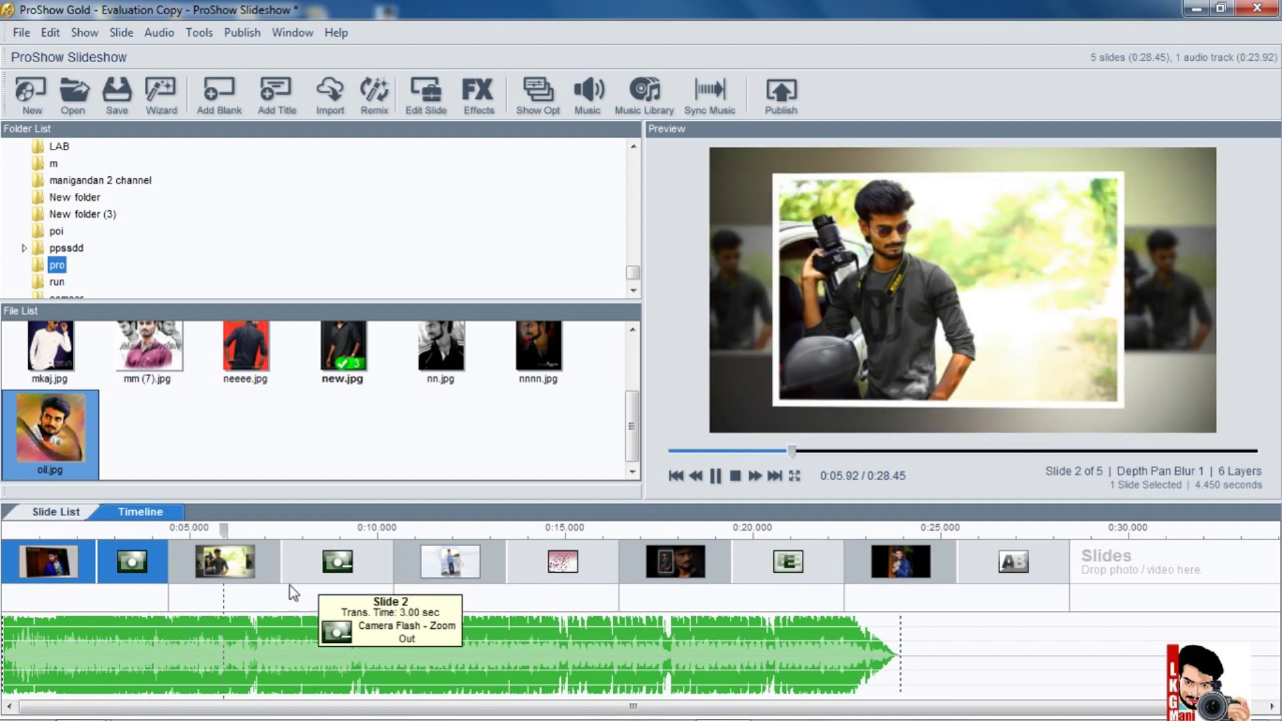
- Shorten the second slide and its transition to bring the show's length to 26.40 seconds, and play the show
drag(281, 558, 252, 555)
drag(382, 558, 317, 558)
key(space)
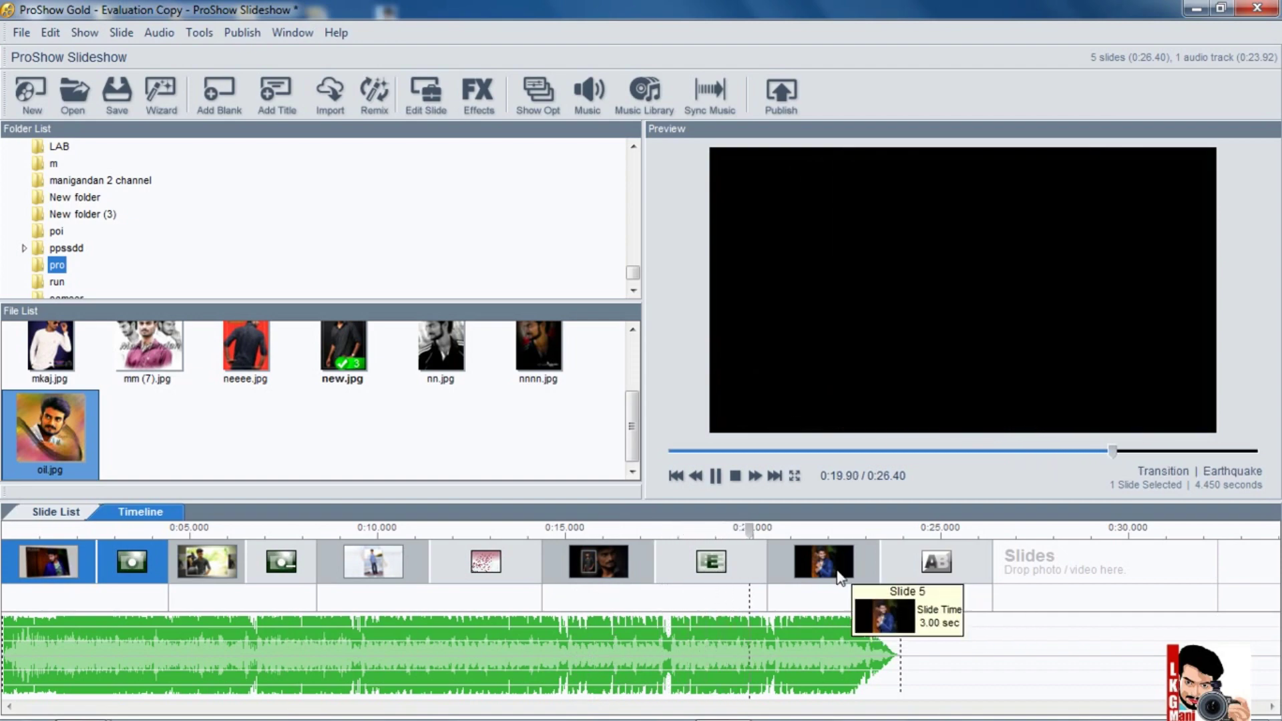
- Apply the A Moving Backdrop style from the built-in slide styles to the fifth slide
double_click(797, 560)
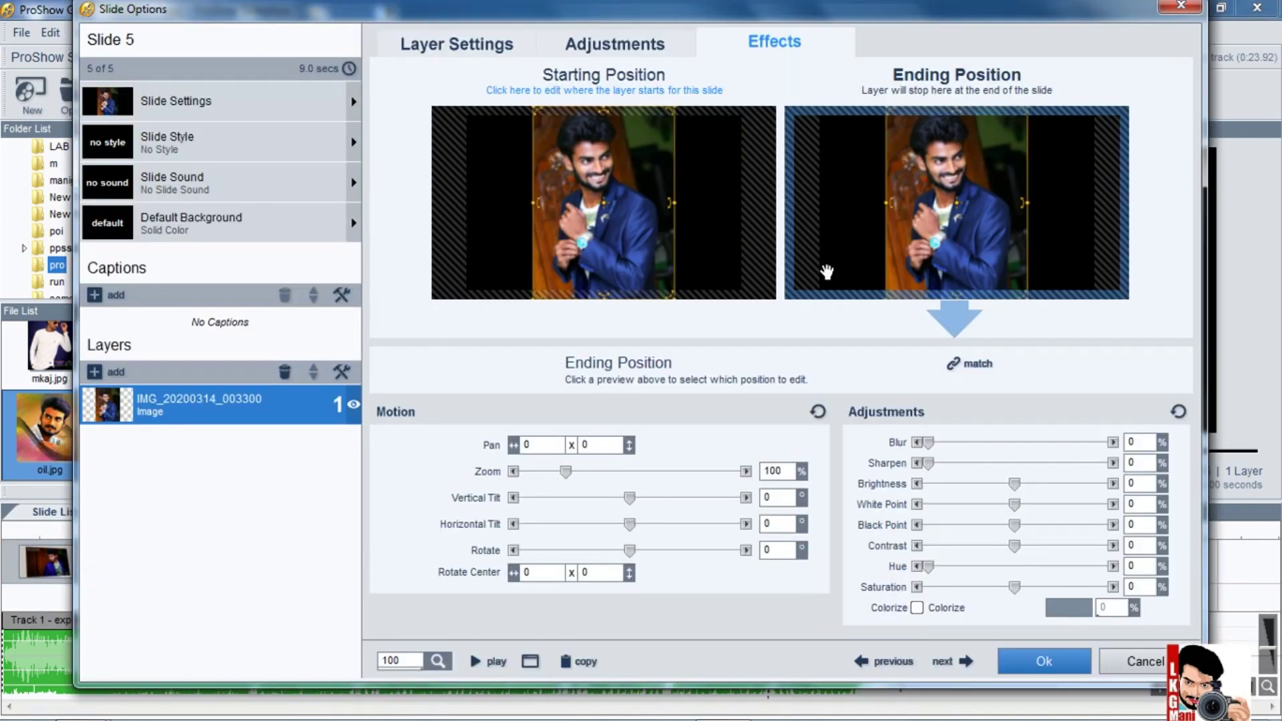
click(208, 138)
scroll(801, 481, down, 6)
click(772, 604)
click(441, 528)
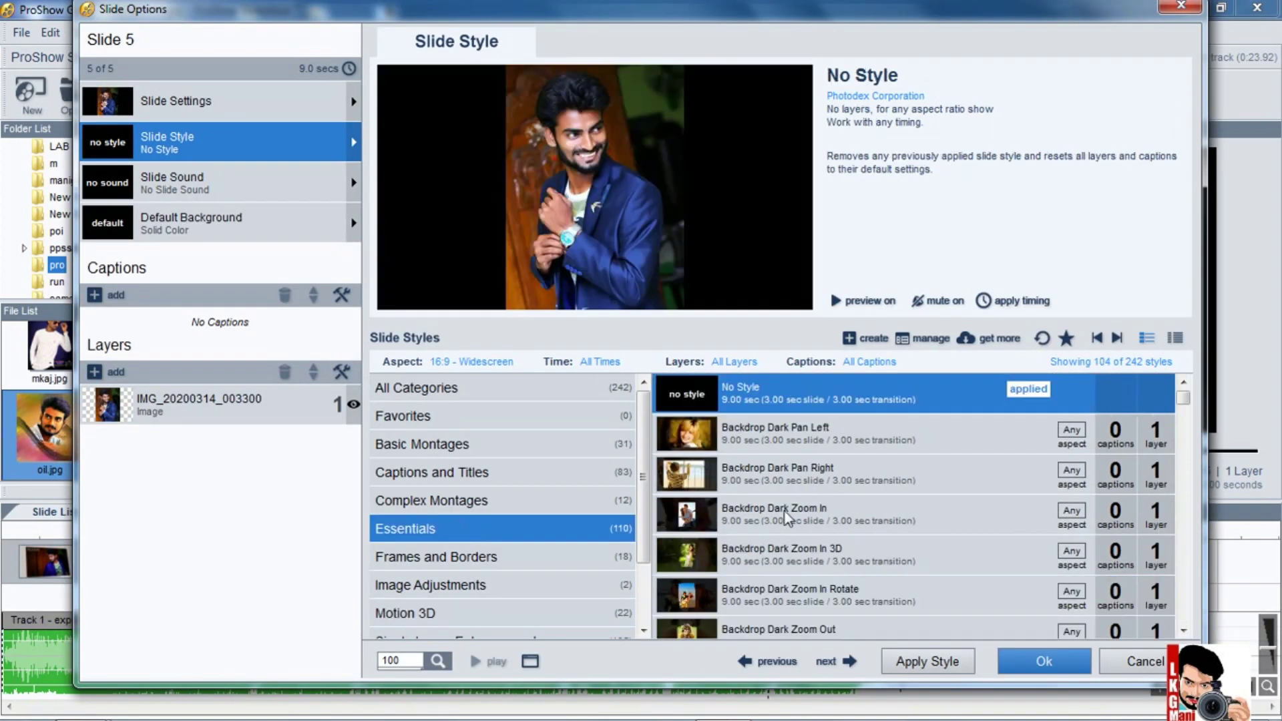
click(448, 500)
click(443, 474)
scroll(467, 491, down, 1)
click(500, 585)
click(802, 438)
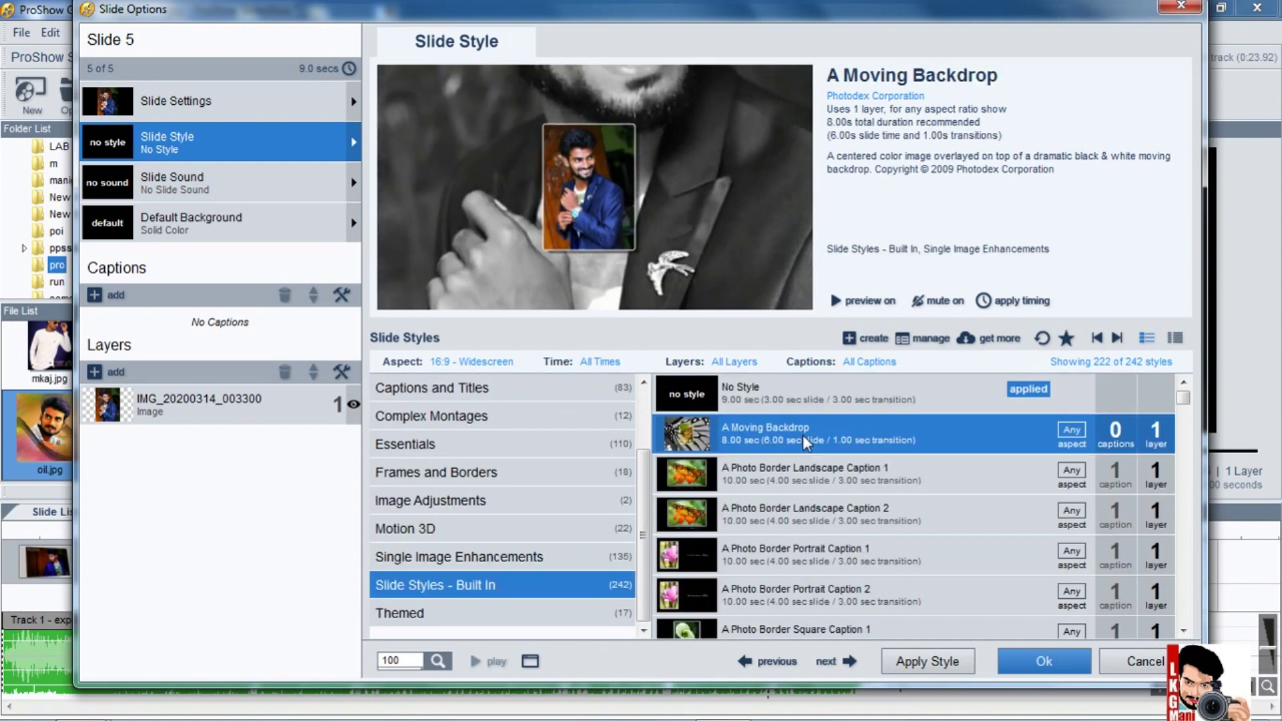
double_click(807, 441)
click(654, 429)
- Reposition the fifth slide's black-and-white background layer to about 28.6 x 78.68 so the smiling face shows beside the inset photo
click(181, 442)
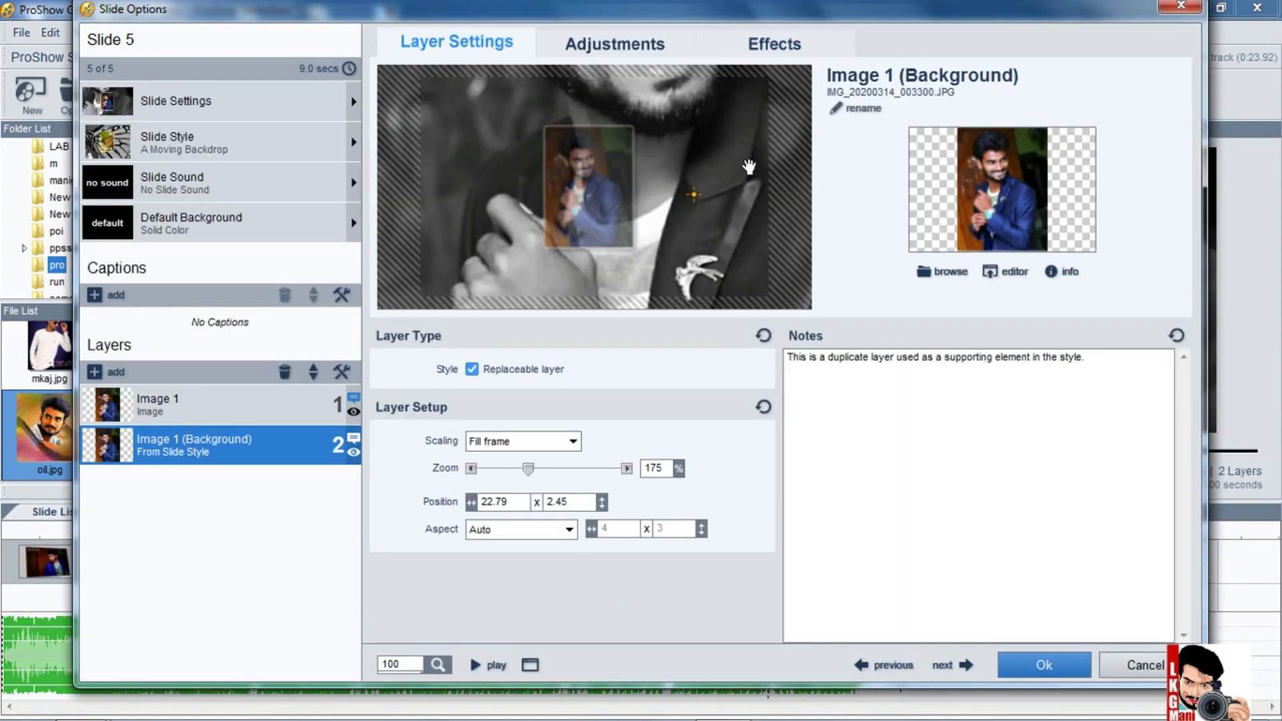
click(563, 168)
click(679, 178)
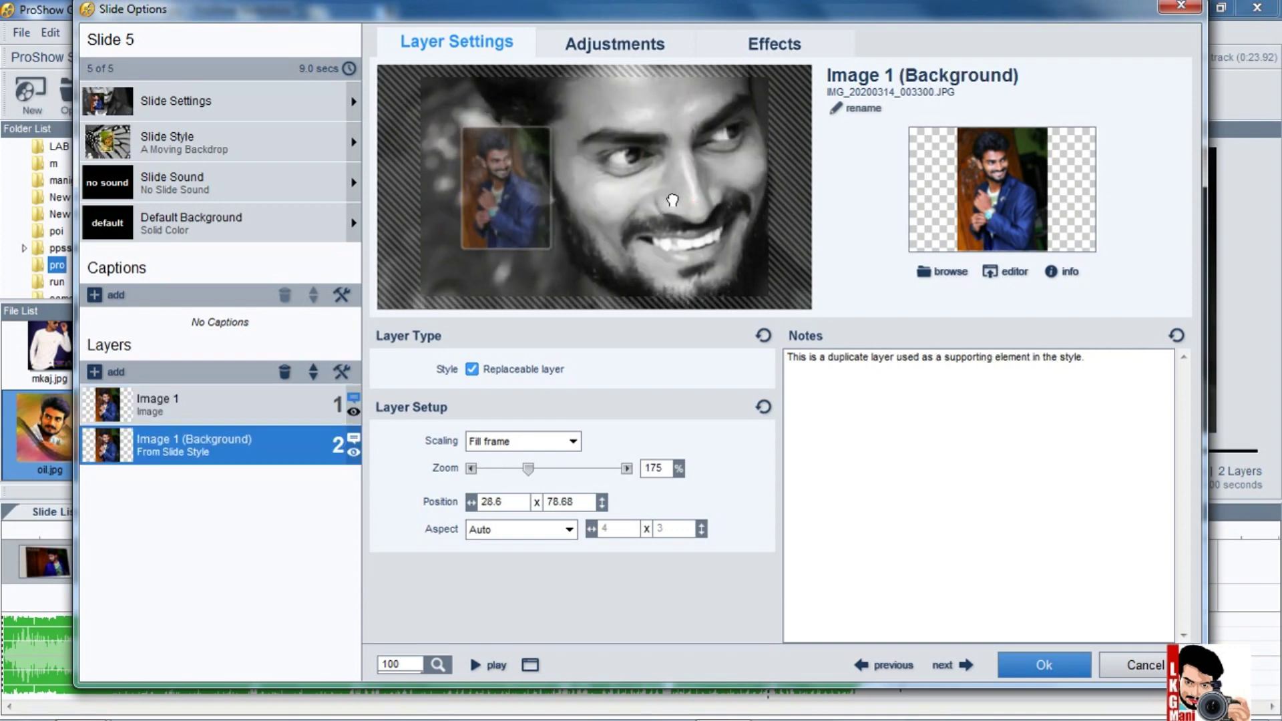
- Move the background layer's ending position in the motion effects so the slide ends with the face beside the inset photo
click(607, 44)
click(747, 46)
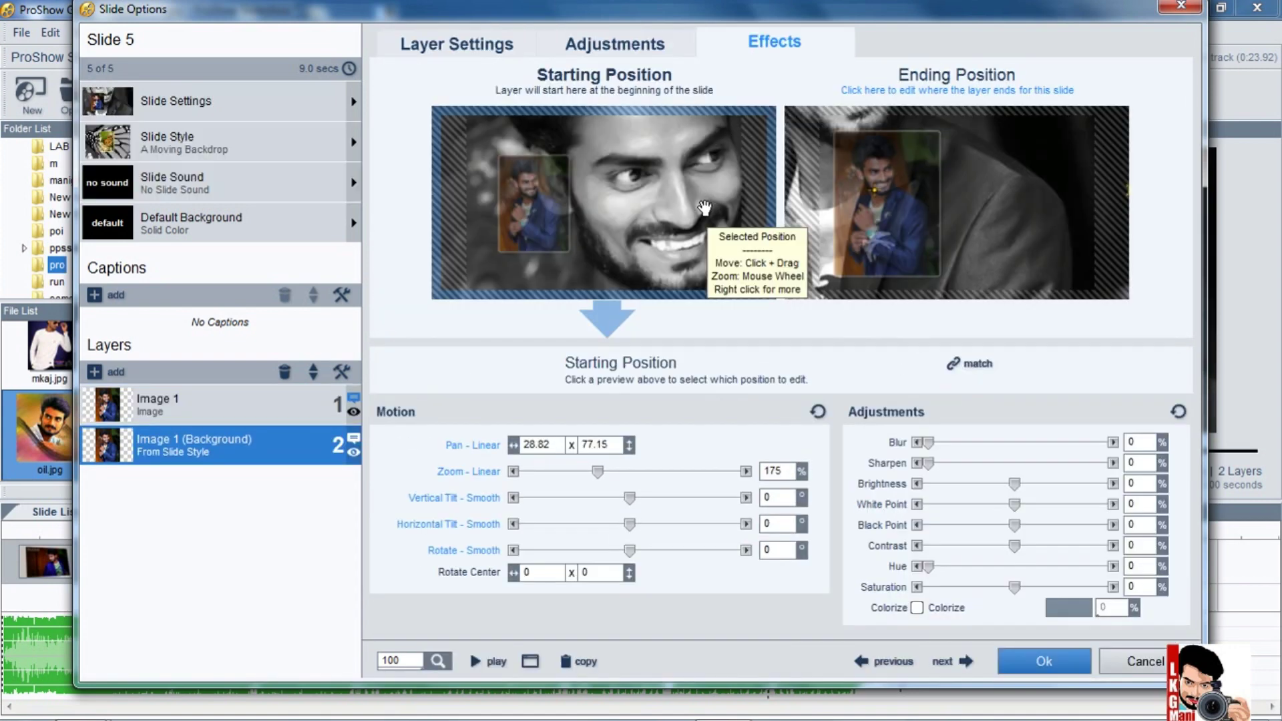
drag(1009, 186, 1098, 270)
- Set the background layer's starting position to 115% zoom, a pan of about 8.98 x 56.86 and a rotation of about -11 degrees
click(683, 176)
click(566, 472)
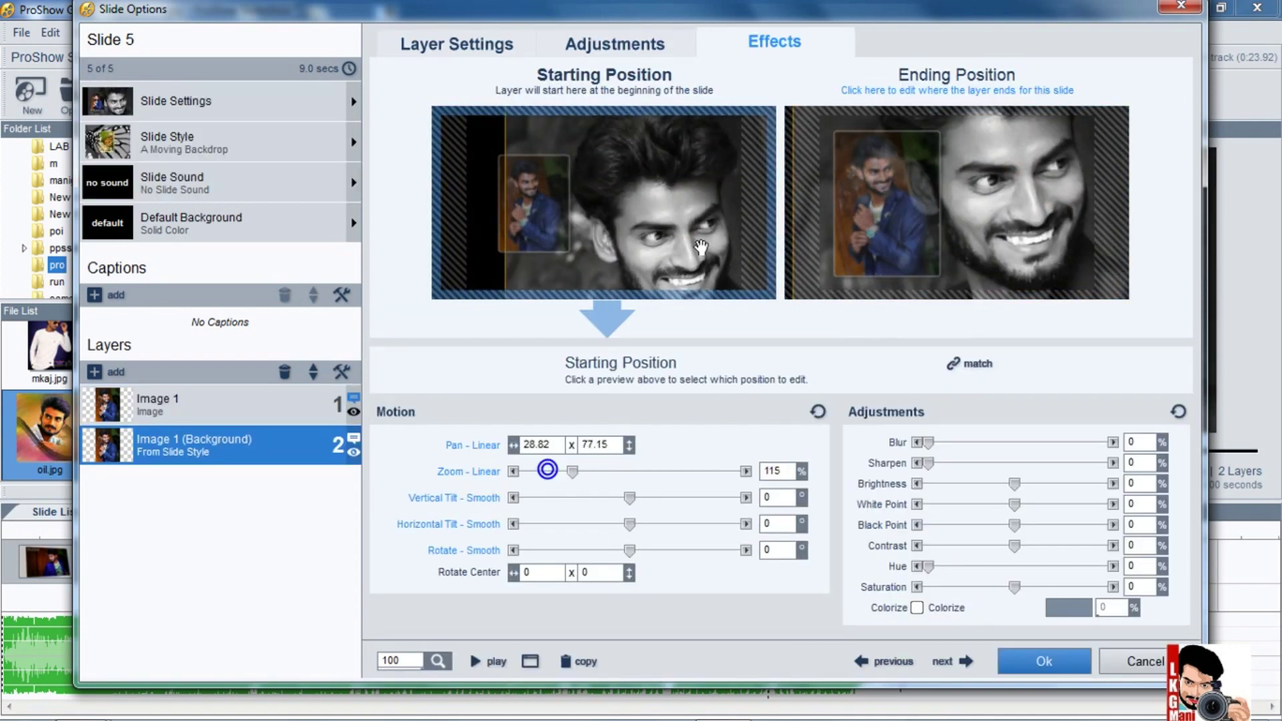
drag(670, 229, 616, 194)
click(562, 550)
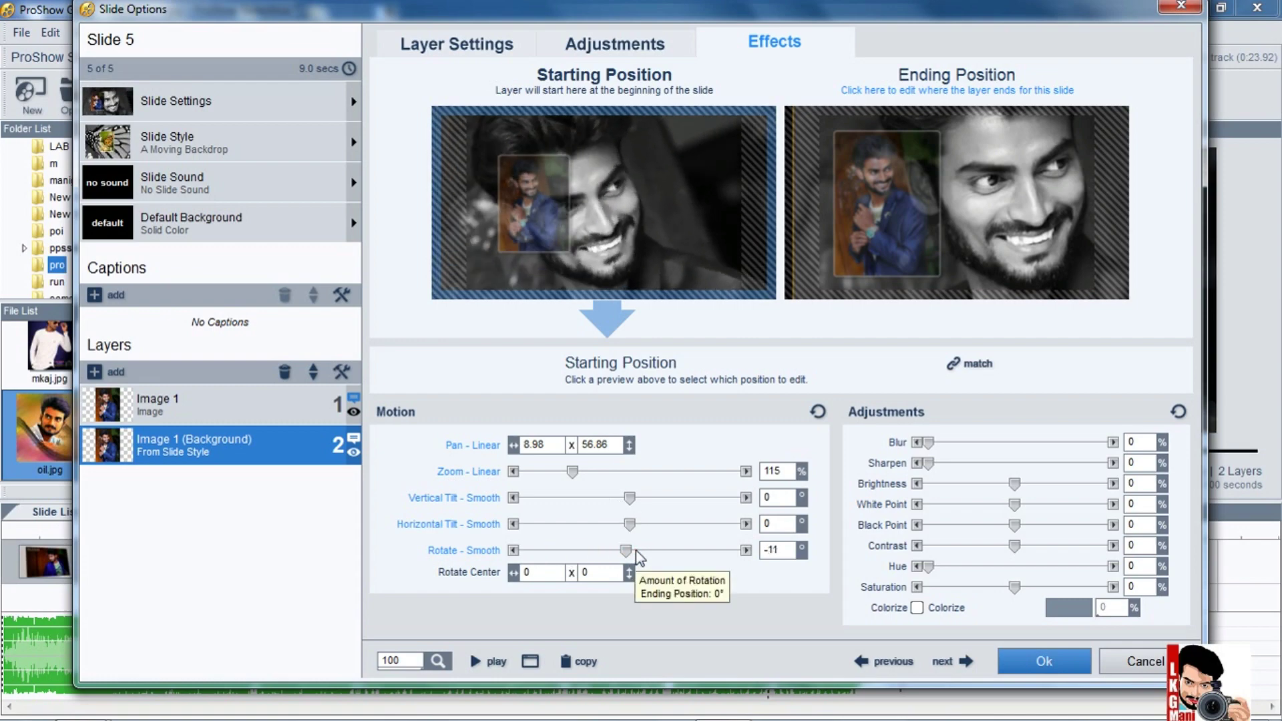
- Accept the fifth slide's motion changes and play the end of the show
click(1055, 179)
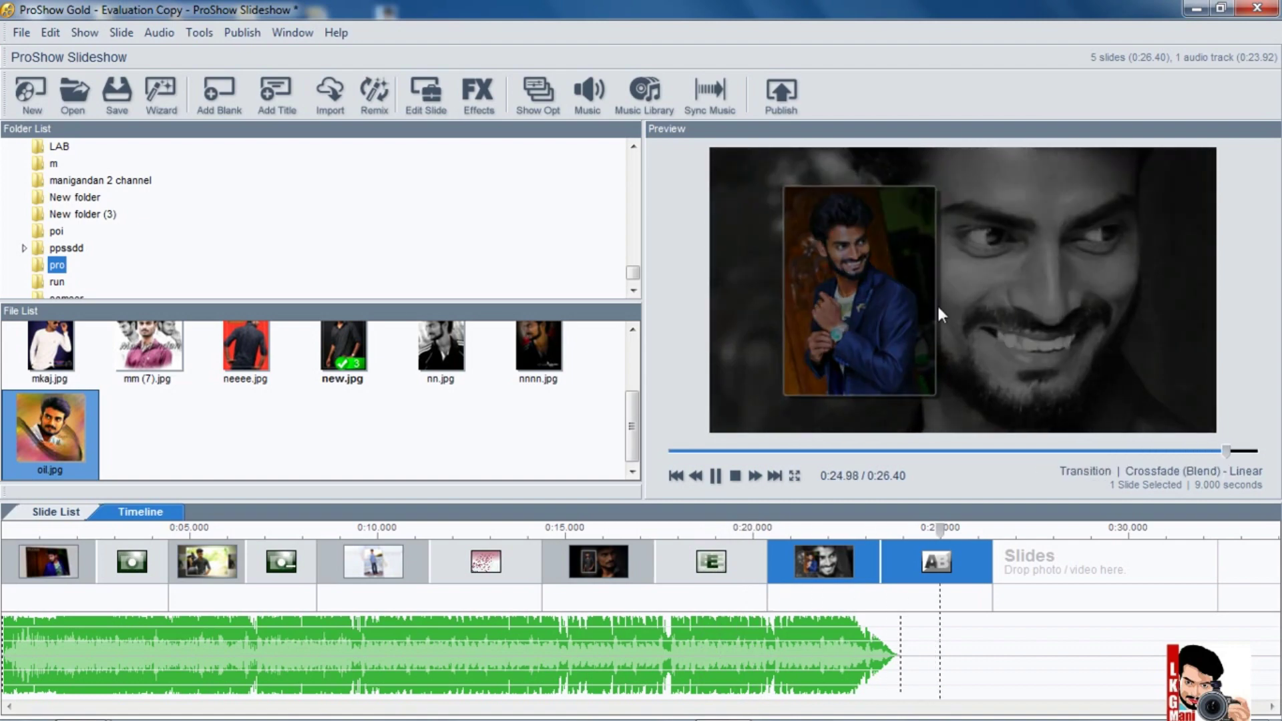
key(space)
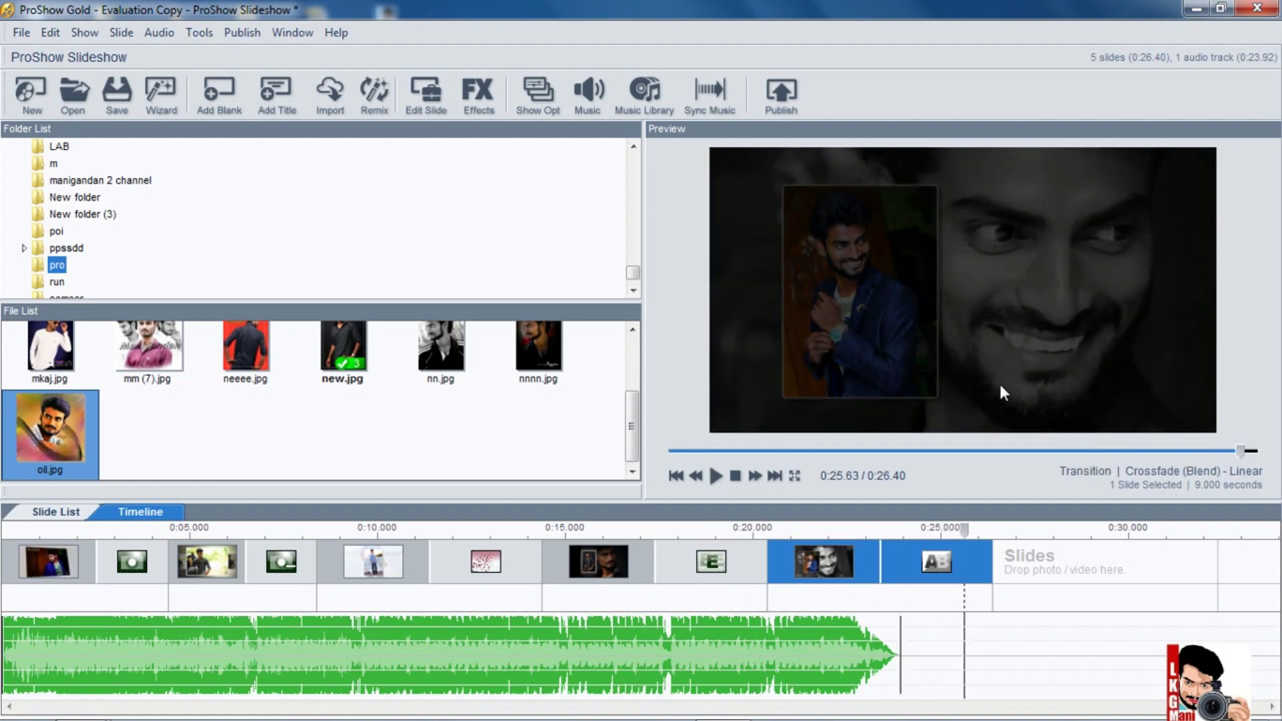
- Publish the show as an MPEG-4 1080p (Full HD) video at 30fps High Quality, saved as ProShow Slideshow in the YOU TUBE folder
click(780, 95)
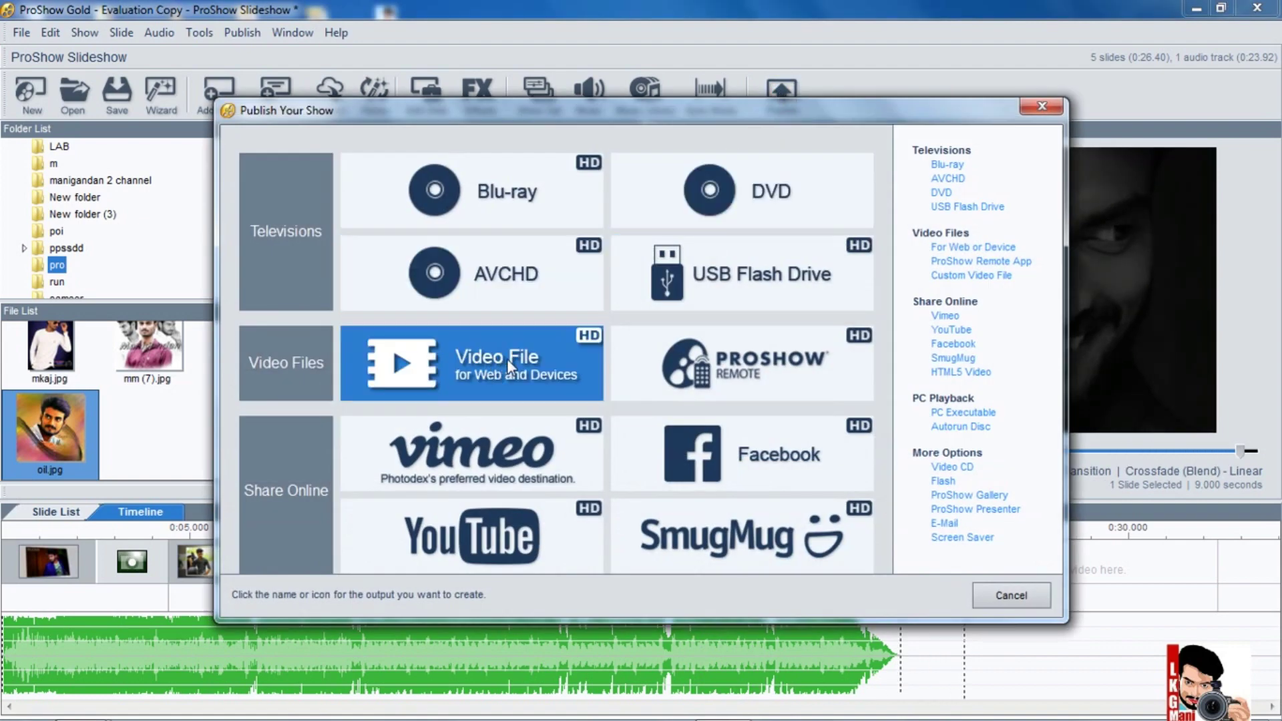
click(472, 351)
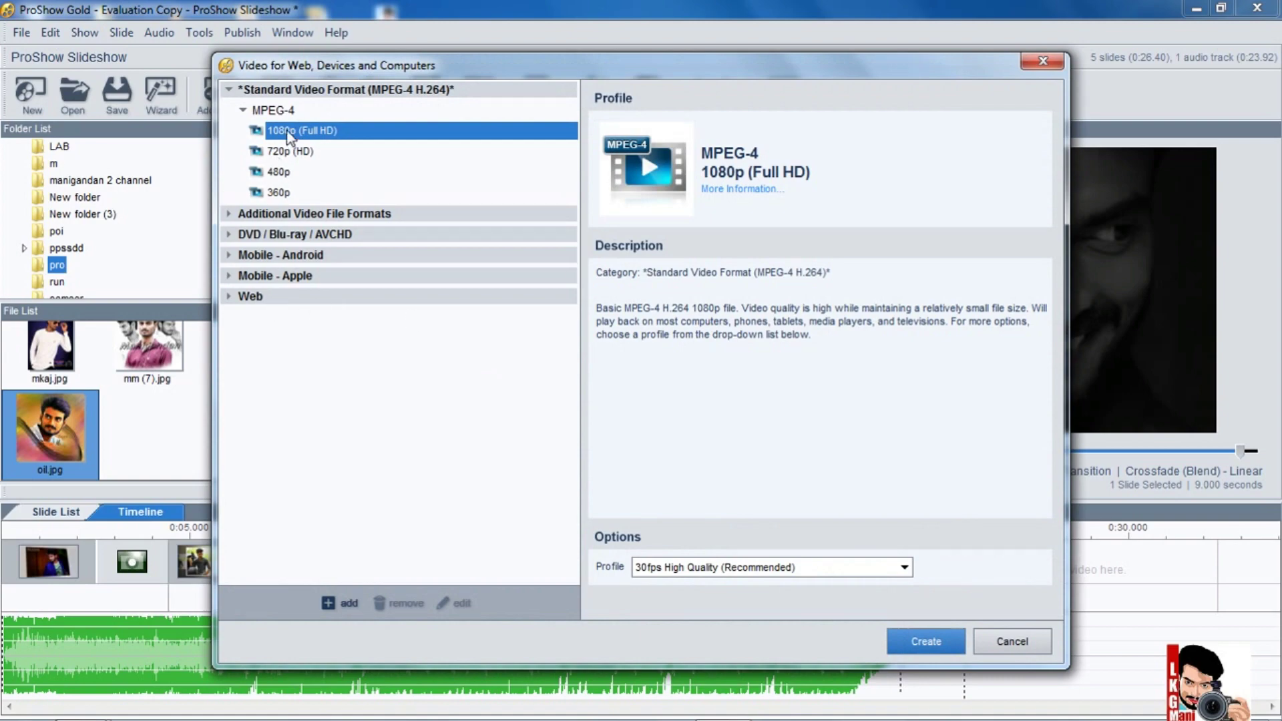
click(928, 642)
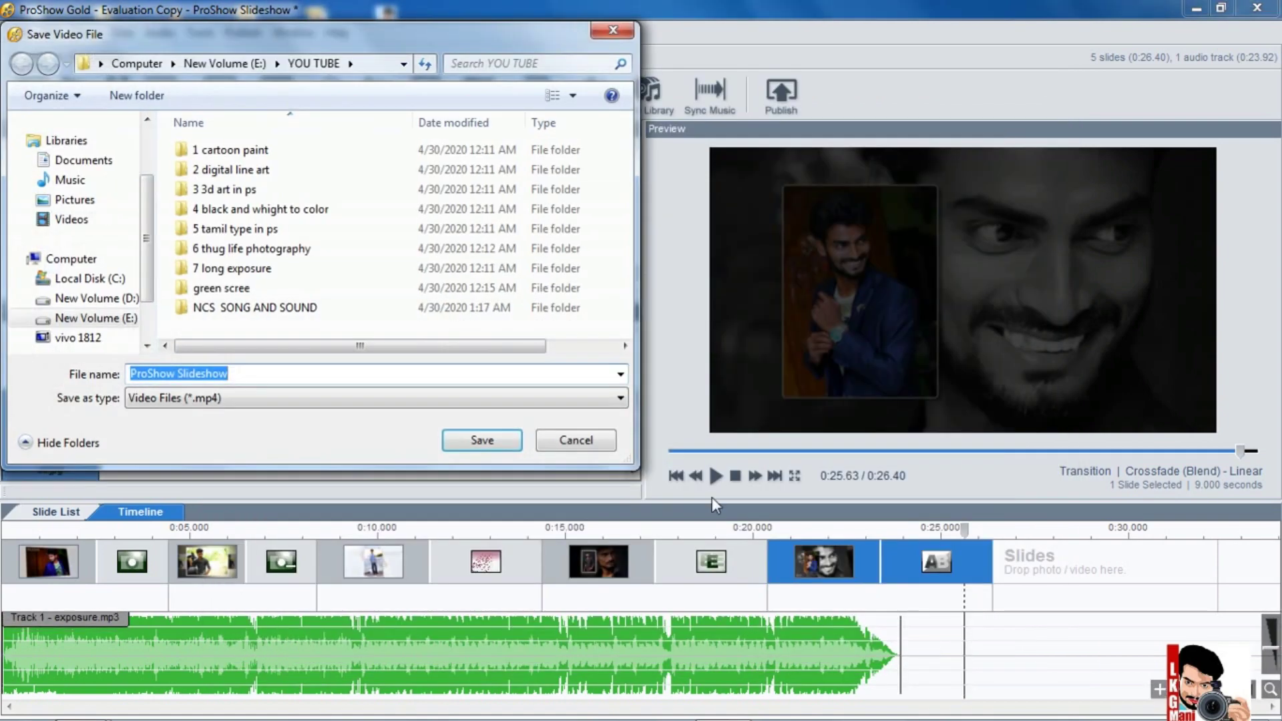
click(482, 440)
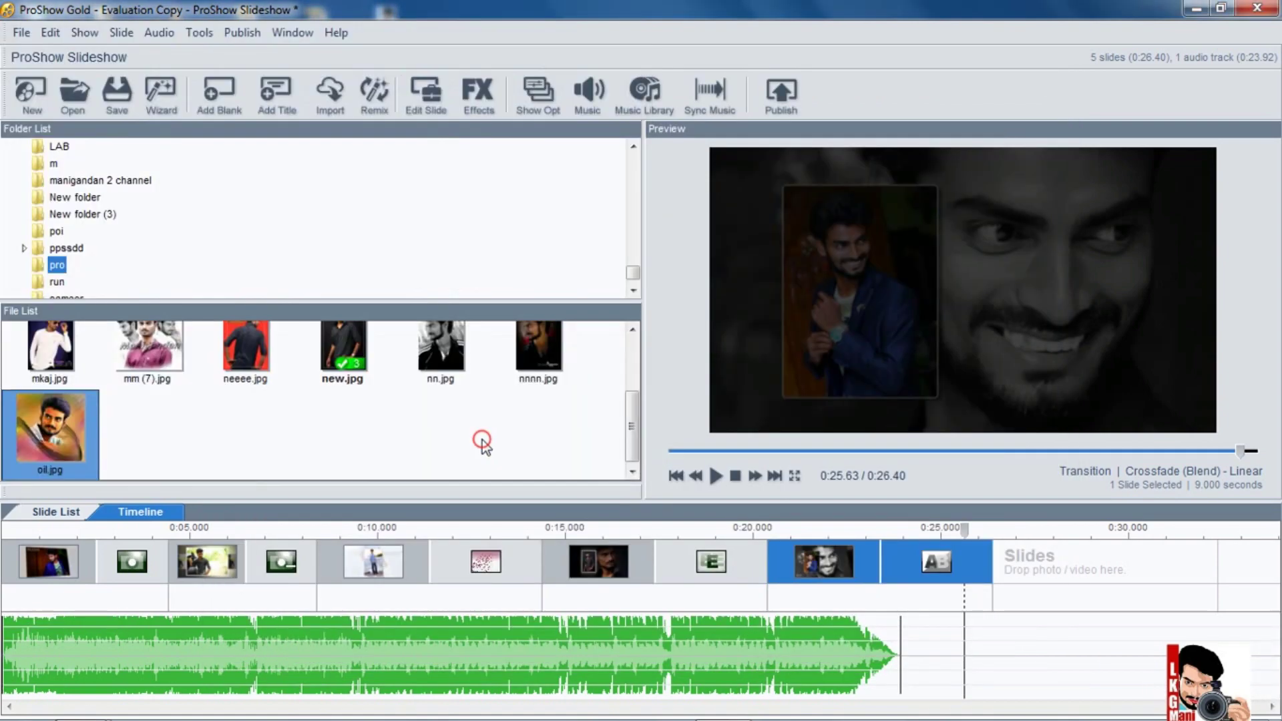